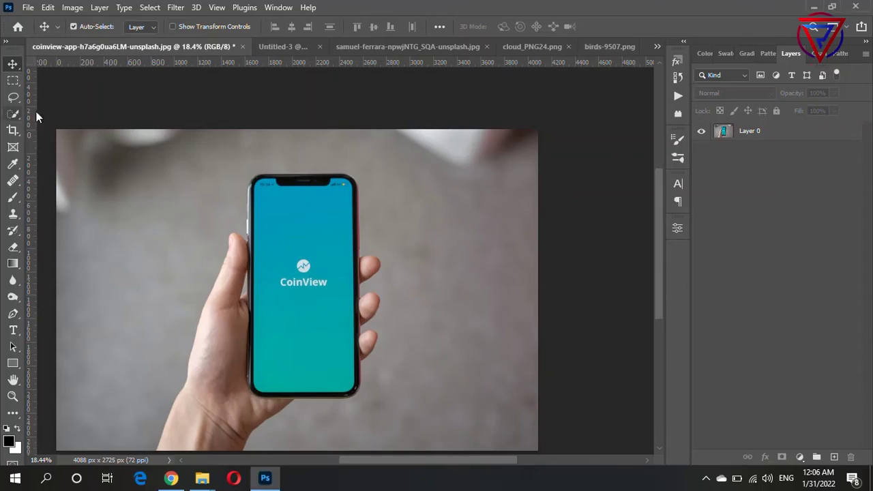
# - Shift Layer 0 down and right, then start quick-selecting the grey background left of the hand
pyautogui.moveTo(104, 166)
pyautogui.mouseDown()
pyautogui.moveTo(126, 311)
pyautogui.moveTo(125, 173)
pyautogui.mouseUp()
pyautogui.click(12, 112)
pyautogui.moveTo(116, 235)
pyautogui.mouseDown()
pyautogui.moveTo(127, 263)
pyautogui.moveTo(189, 170)
pyautogui.moveTo(340, 141)
pyautogui.mouseUp()
# - Quick-select the whole grey background, subtracting the right-hand fingers
pyautogui.moveTo(433, 212); pyautogui.dragTo(452, 331)
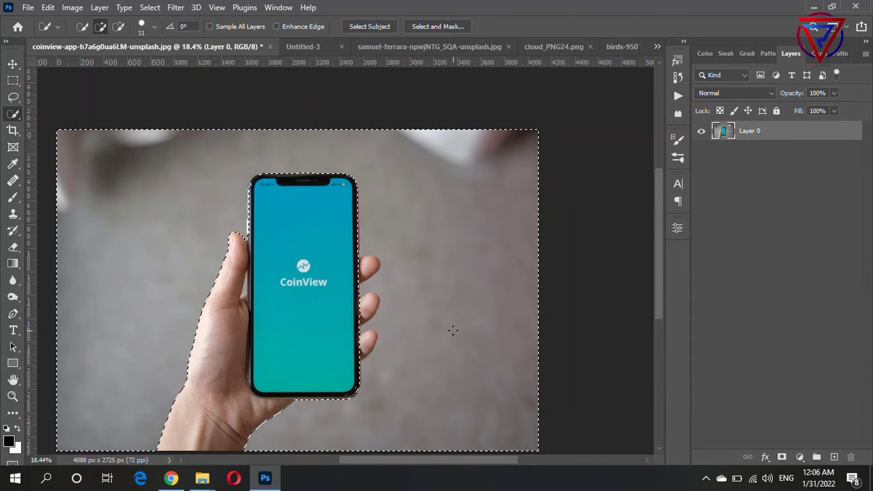
pyautogui.scroll(1, 390, 279)
pyautogui.scroll(2, 381, 266)
pyautogui.scroll(-1, 375, 249)
pyautogui.scroll(2, 375, 249)
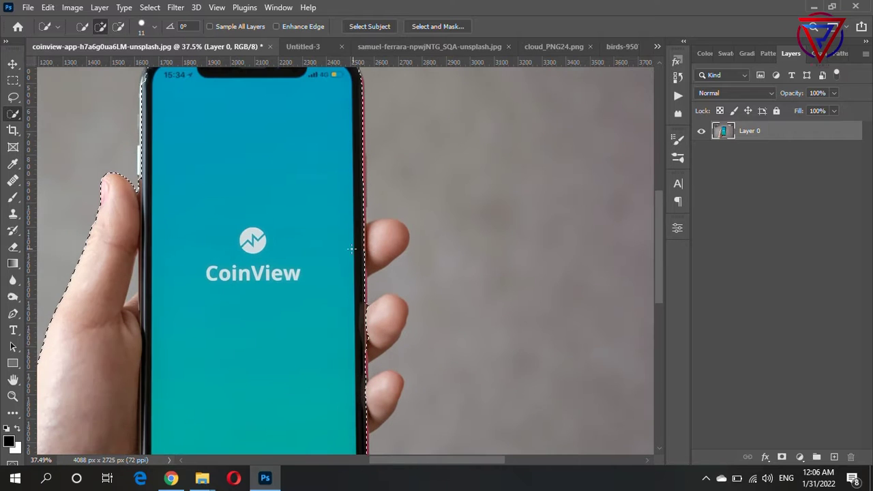
pyautogui.moveTo(389, 232); pyautogui.dragTo(361, 412)
pyautogui.scroll(-2, 361, 413)
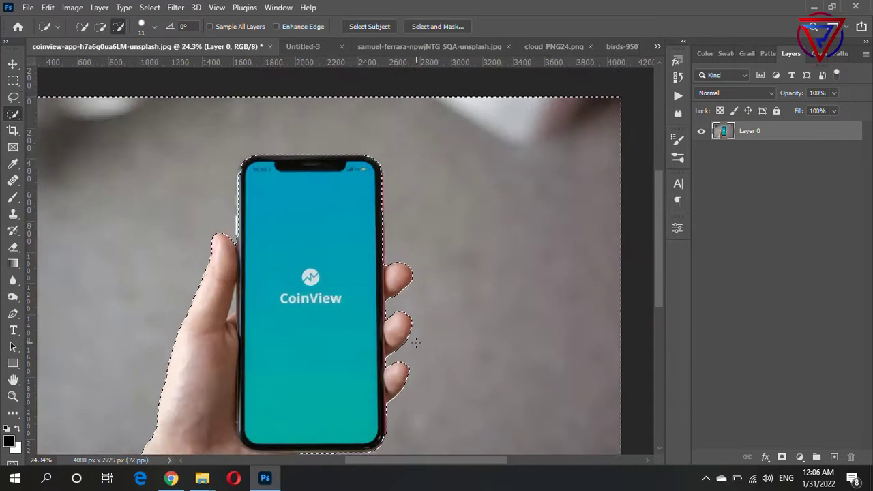
pyautogui.scroll(-2, 389, 361)
# - Test-delete the background, the phone screen and the grey strip beside the thumb
pyautogui.press('Delete')
pyautogui.hotkey('ctrl', 'd')
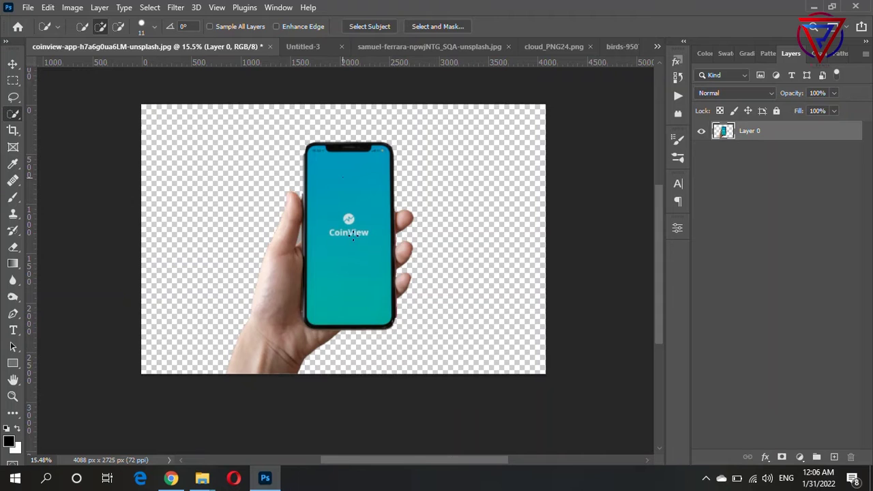
pyautogui.press('Delete')
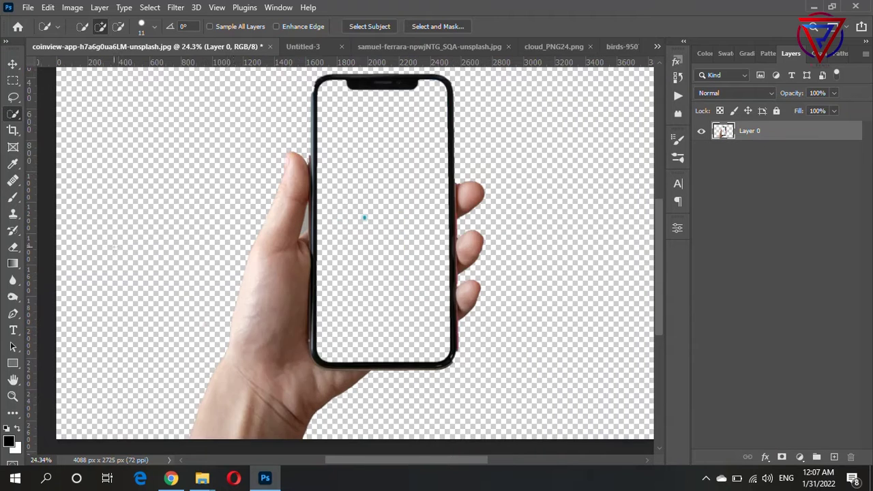
pyautogui.scroll(4, 334, 232)
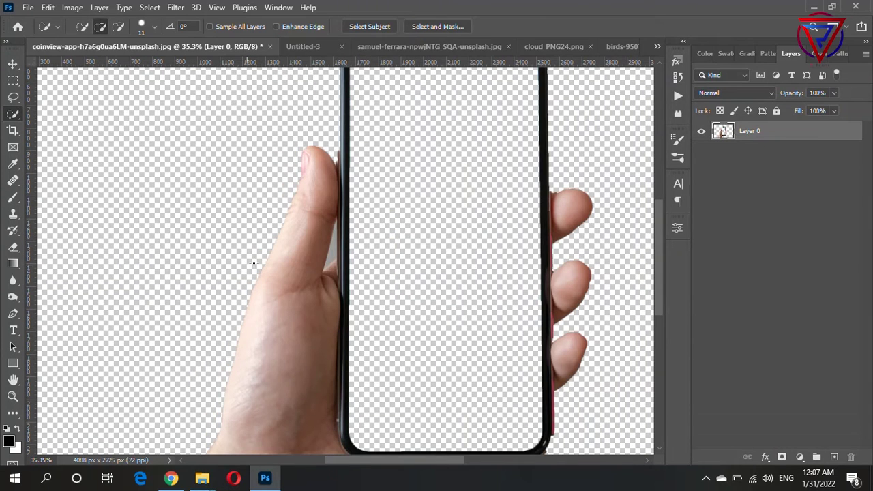
pyautogui.scroll(5, 253, 263)
pyautogui.moveTo(300, 245); pyautogui.dragTo(305, 312)
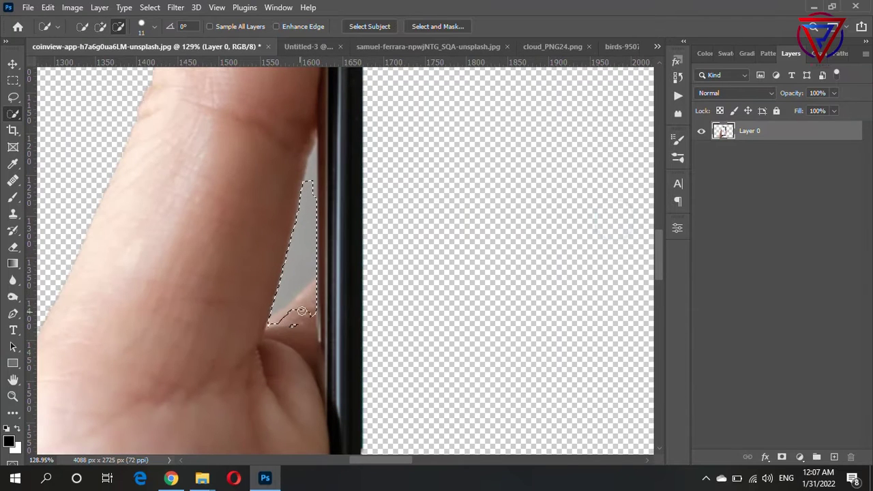
pyautogui.scroll(3, 270, 328)
pyautogui.press('Delete')
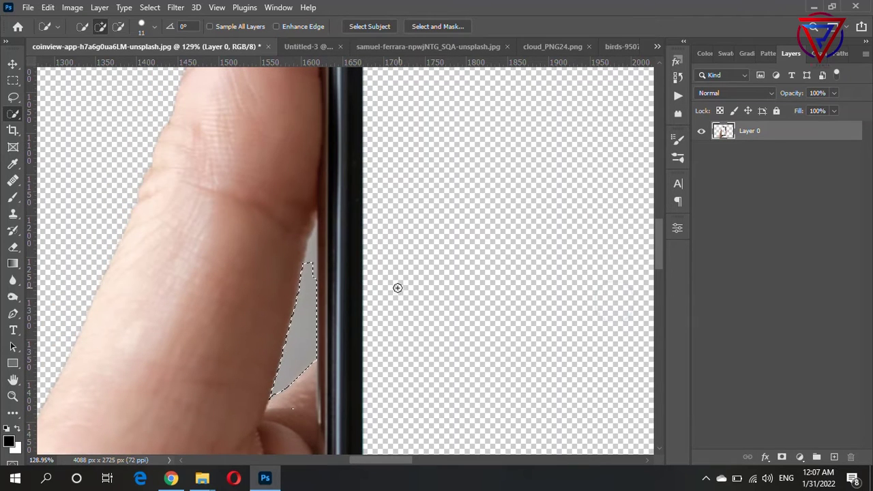
# - Undo the phone screen and background deletions to restore the photo
pyautogui.hscroll(1, 398, 286)
pyautogui.scroll(-3, 340, 273)
pyautogui.scroll(-3, 354, 204)
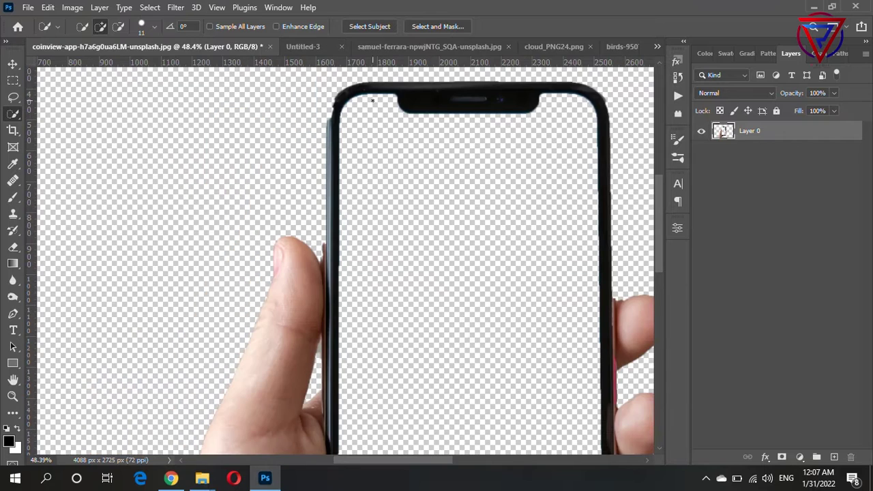
pyautogui.scroll(-2, 305, 242)
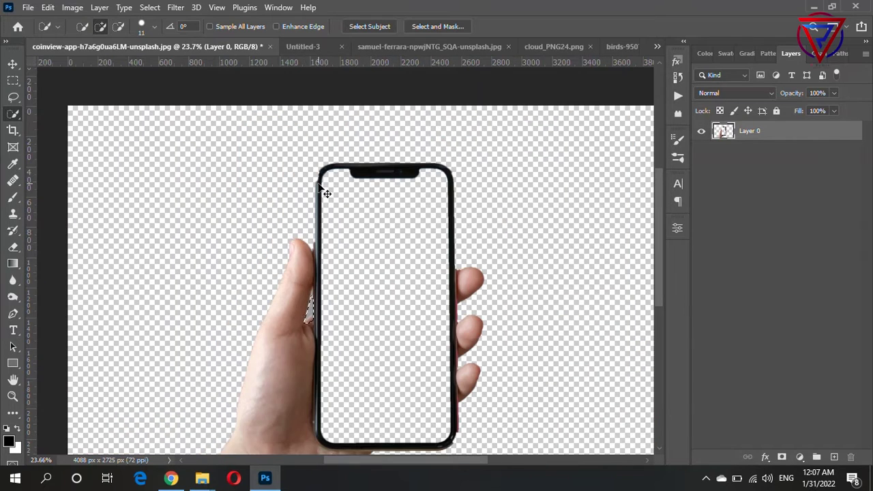
pyautogui.scroll(1, 326, 193)
pyautogui.hotkey('ctrl', 'z')
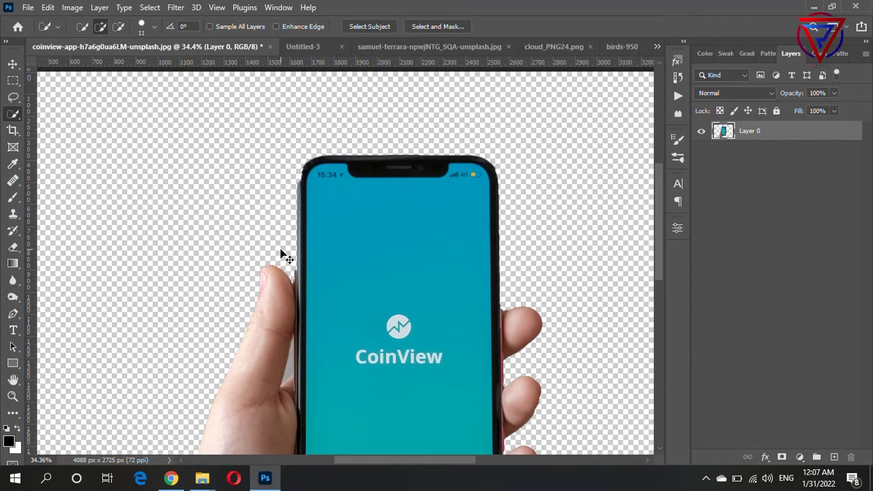
pyautogui.hotkey('ctrl', 'z')
pyautogui.scroll(3, 327, 160)
pyautogui.scroll(-3, 331, 167)
pyautogui.scroll(-2, 332, 169)
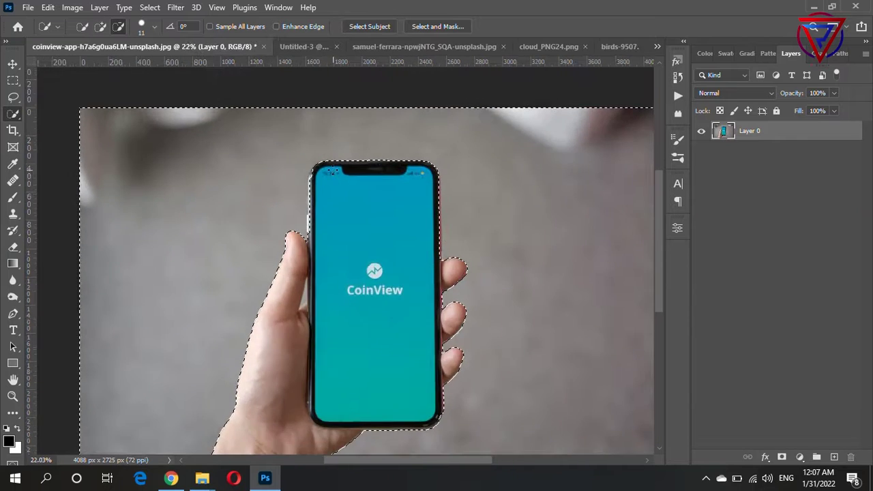
# - Refine the background selection along the phone edge by the thumb and its top corner
pyautogui.scroll(3, 280, 273)
pyautogui.scroll(2, 274, 287)
pyautogui.moveTo(274, 287); pyautogui.dragTo(275, 294)
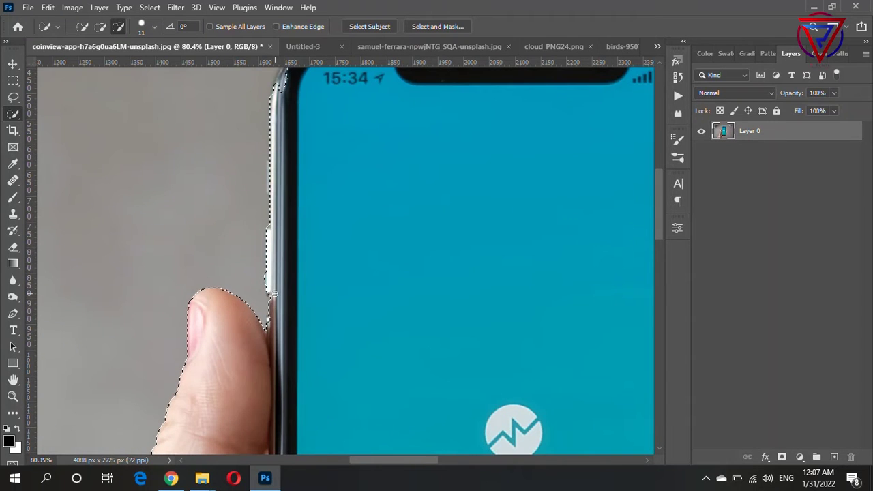
pyautogui.scroll(2, 275, 257)
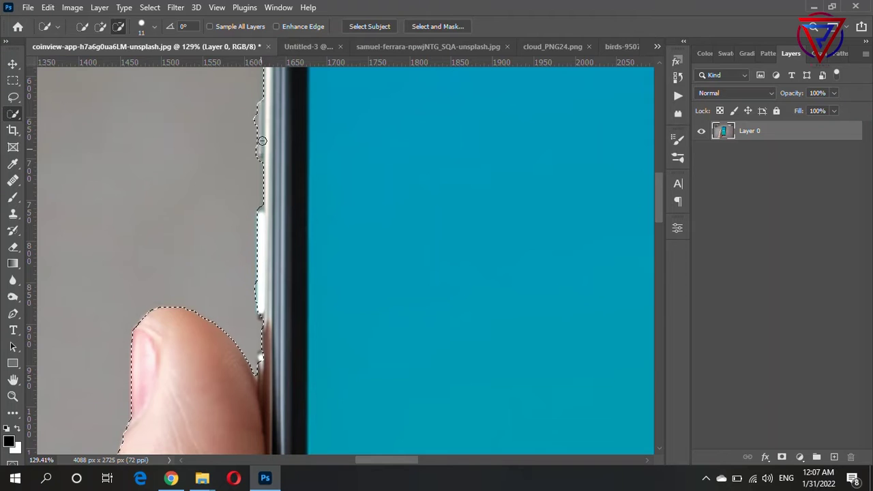
pyautogui.moveTo(280, 186); pyautogui.dragTo(267, 353)
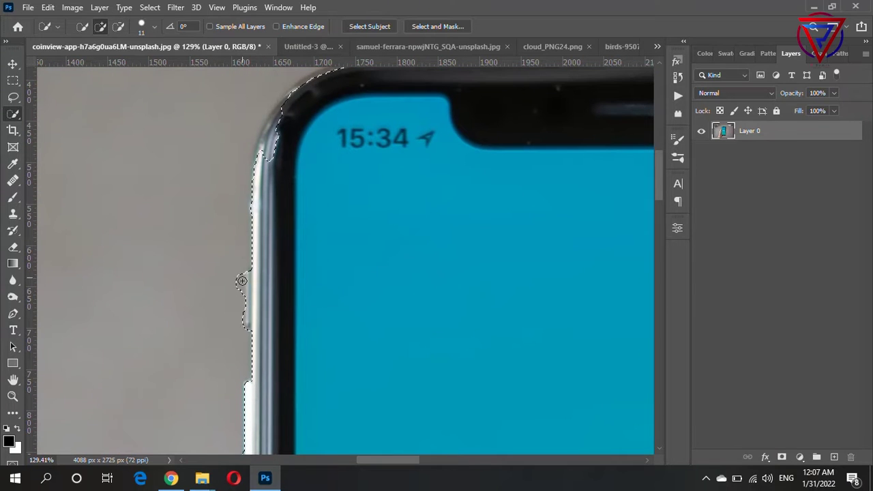
pyautogui.moveTo(276, 151)
pyautogui.mouseDown()
pyautogui.moveTo(268, 289)
pyautogui.moveTo(370, 201)
pyautogui.mouseUp()
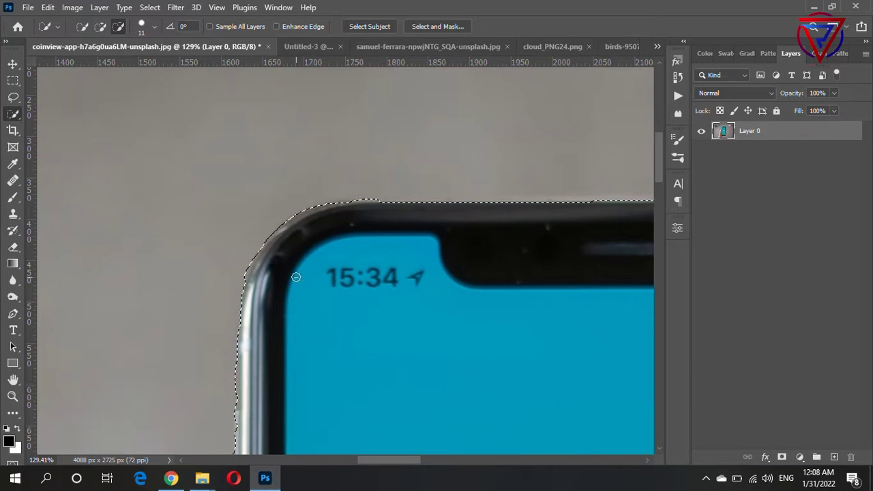
pyautogui.scroll(-5, 305, 261)
pyautogui.scroll(-3, 304, 261)
# - Delete the grey background, then quick-select and delete the phone screen
pyautogui.press('Delete')
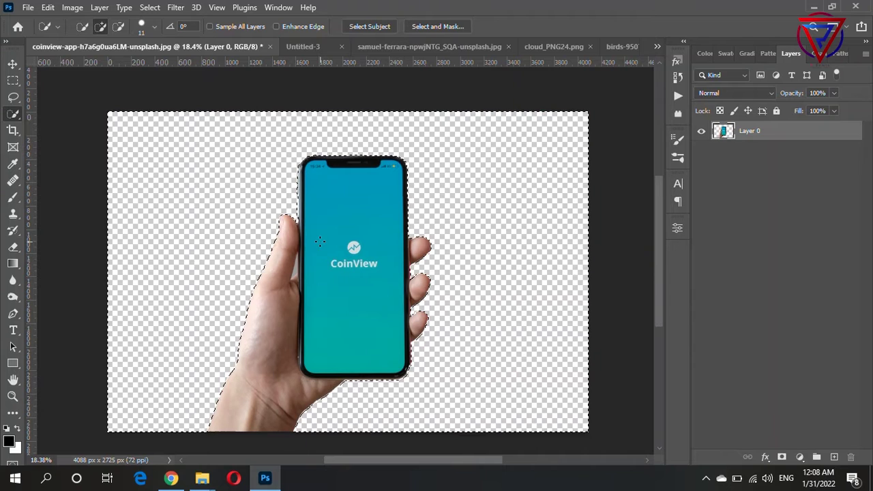
pyautogui.click(321, 244)
pyautogui.press('Delete')
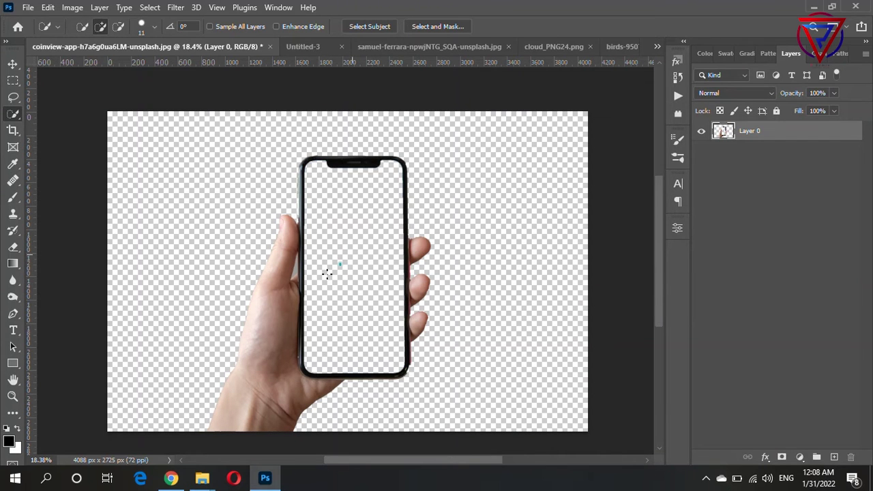
pyautogui.scroll(3, 328, 266)
pyautogui.scroll(3, 201, 162)
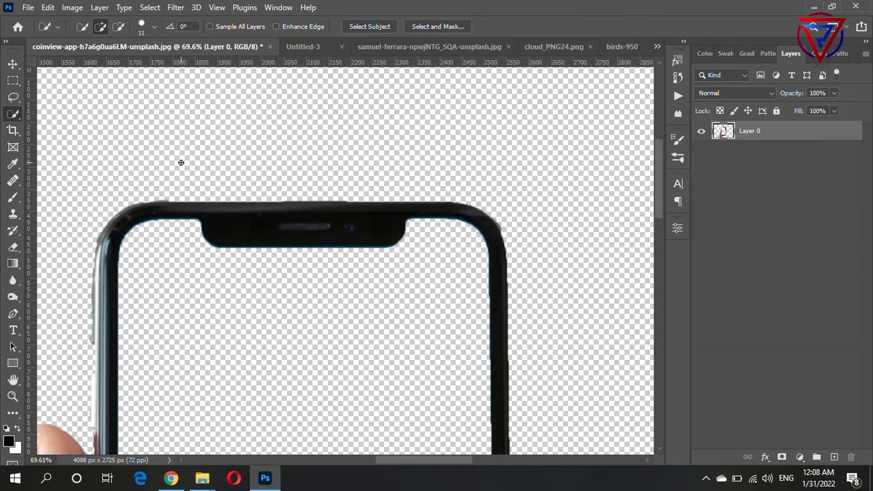
pyautogui.click(13, 315)
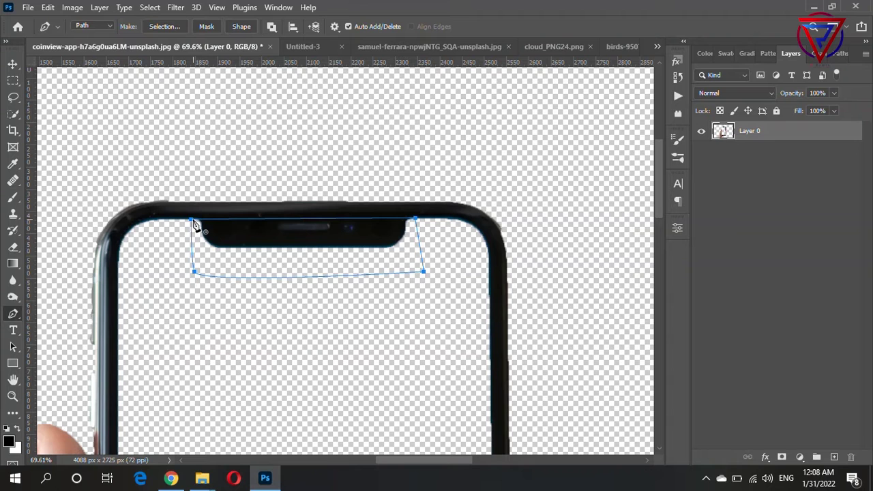
# - Delete the pen-traced notch area and deselect
pyautogui.hotkey('ctrl', 'Return')
pyautogui.press('Delete')
pyautogui.hotkey('ctrl', 'd')
pyautogui.scroll(-5, 364, 185)
# - Move the cut-out into Untitled-3 and flip it horizontally
pyautogui.press('v')
pyautogui.moveTo(212, 157)
pyautogui.mouseDown()
pyautogui.moveTo(296, 136)
pyautogui.moveTo(302, 111)
pyautogui.moveTo(351, 230)
pyautogui.mouseUp()
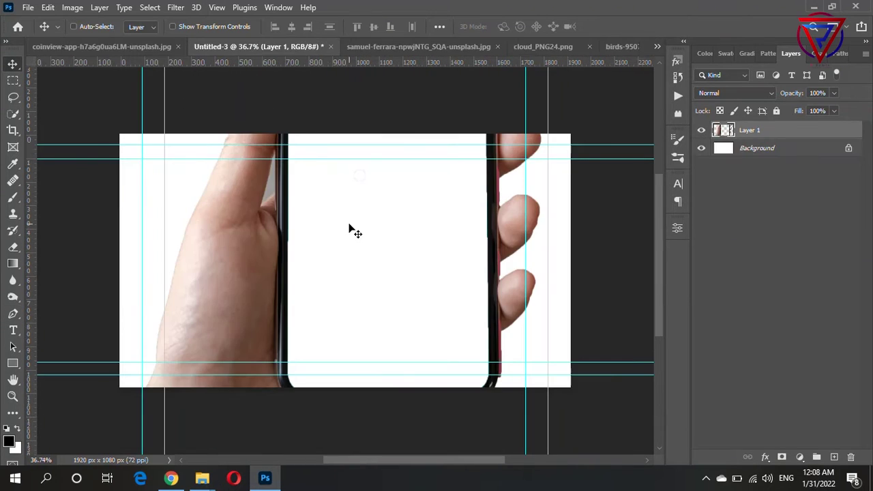
pyautogui.hotkey('ctrl', 't')
pyautogui.rightClick(409, 261)
pyautogui.click(401, 252)
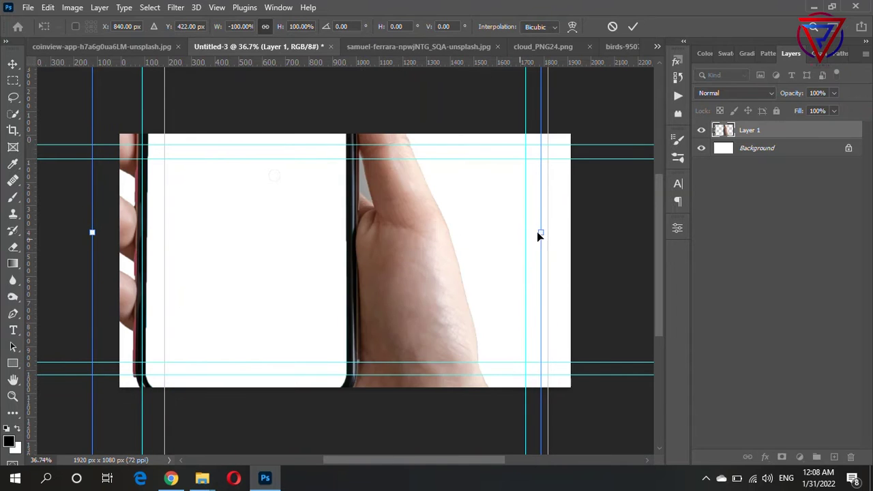
# - Rotate the cut-out 90°, scale it to 52% and reposition it up and right
pyautogui.moveTo(538, 235); pyautogui.dragTo(337, 70)
pyautogui.scroll(-2, 430, 240)
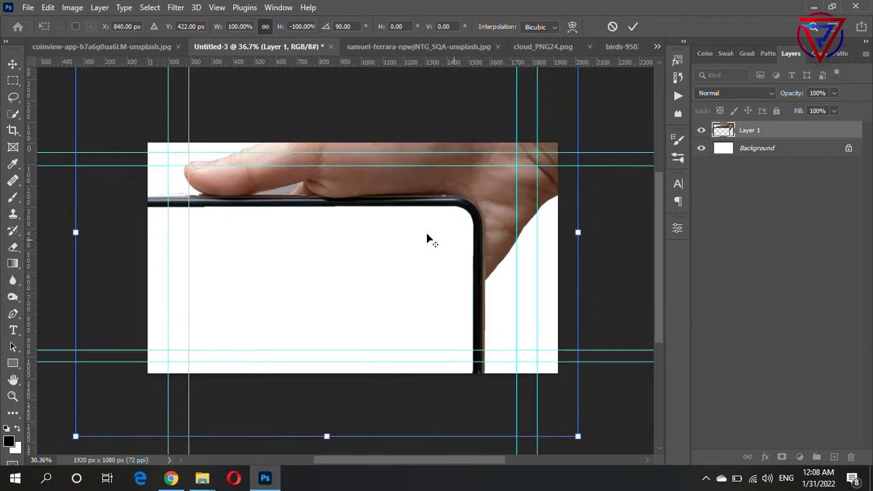
pyautogui.scroll(-2, 427, 235)
pyautogui.moveTo(531, 89); pyautogui.dragTo(366, 228)
pyautogui.moveTo(323, 267); pyautogui.dragTo(438, 203)
pyautogui.press('Return')
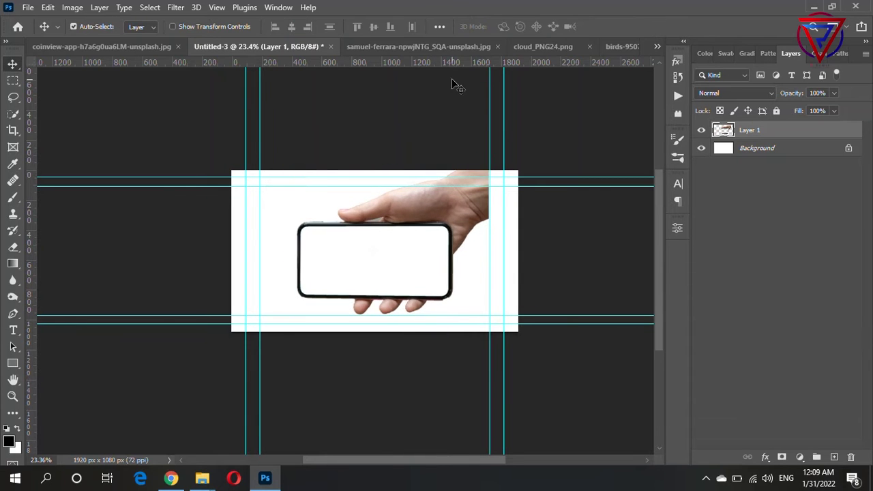
pyautogui.click(423, 46)
# - Bring the waterfall photo into Untitled-3 and scale it down to about 28%
pyautogui.moveTo(214, 41); pyautogui.dragTo(368, 245)
pyautogui.hotkey('ctrl', 't')
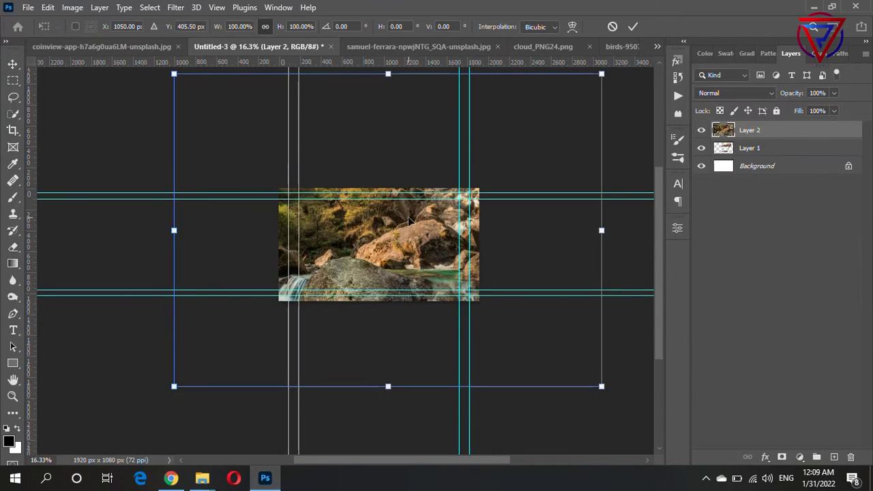
pyautogui.moveTo(600, 230); pyautogui.dragTo(442, 229)
pyautogui.moveTo(186, 233); pyautogui.dragTo(327, 234)
pyautogui.scroll(2, 403, 256)
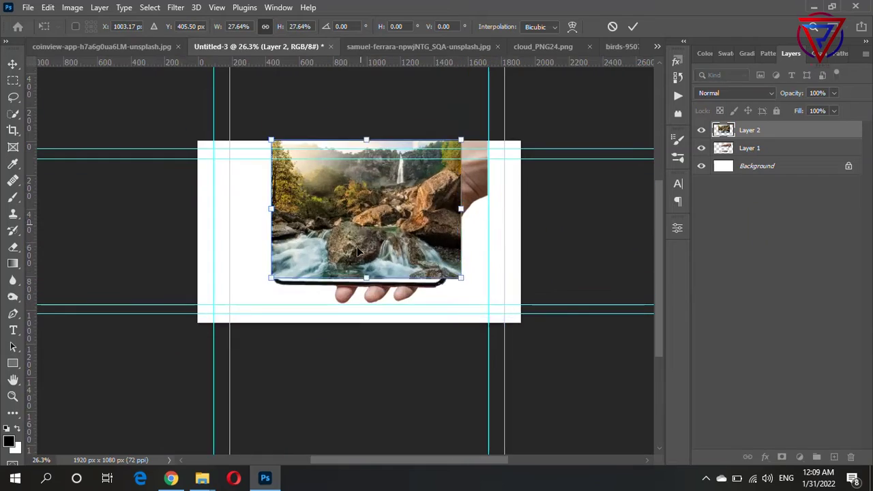
pyautogui.scroll(3, 403, 256)
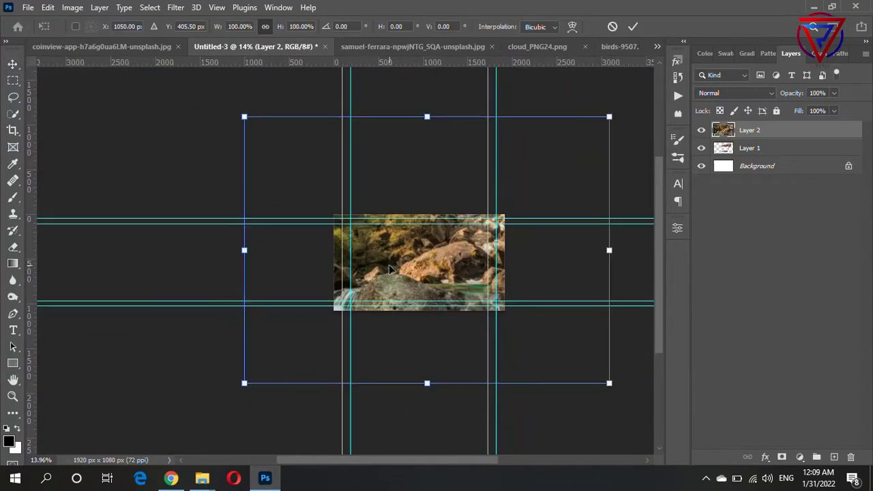
# - Narrow the waterfall image and centre it over the phone
pyautogui.moveTo(244, 251); pyautogui.dragTo(413, 250)
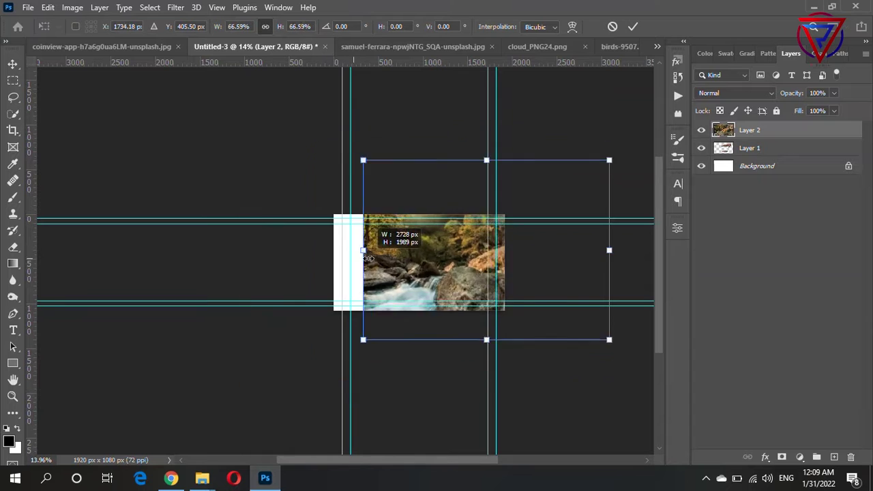
pyautogui.moveTo(609, 249); pyautogui.dragTo(517, 250)
pyautogui.scroll(3, 499, 257)
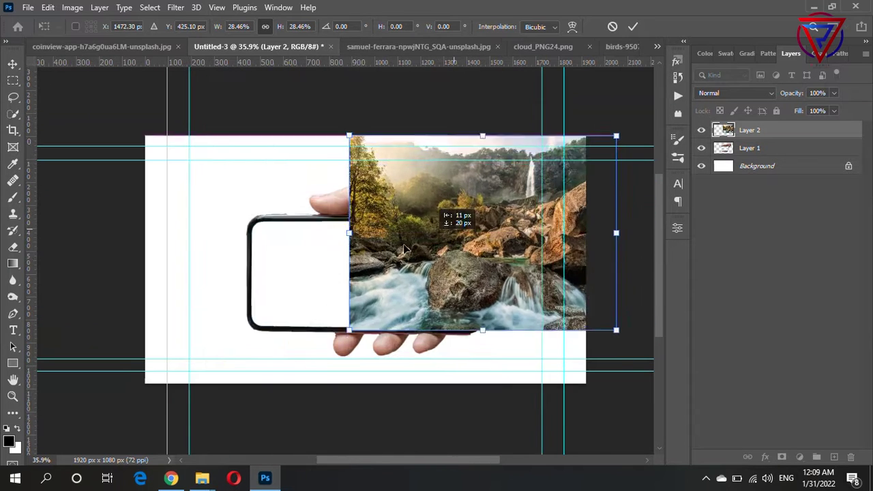
pyautogui.moveTo(460, 226); pyautogui.dragTo(332, 286)
pyautogui.press('Return')
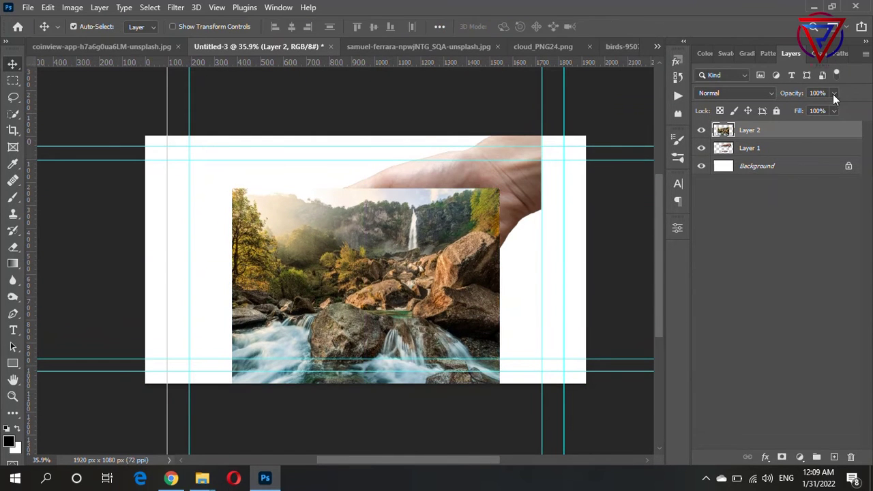
# - Lower Layer 2's opacity to 58% and shift the hand image up and right
pyautogui.click(833, 93)
pyautogui.moveTo(836, 110); pyautogui.dragTo(810, 111)
pyautogui.moveTo(503, 172); pyautogui.dragTo(519, 140)
# - Scale the hand and phone image to 115% and move it down
pyautogui.hotkey('ctrl', 't')
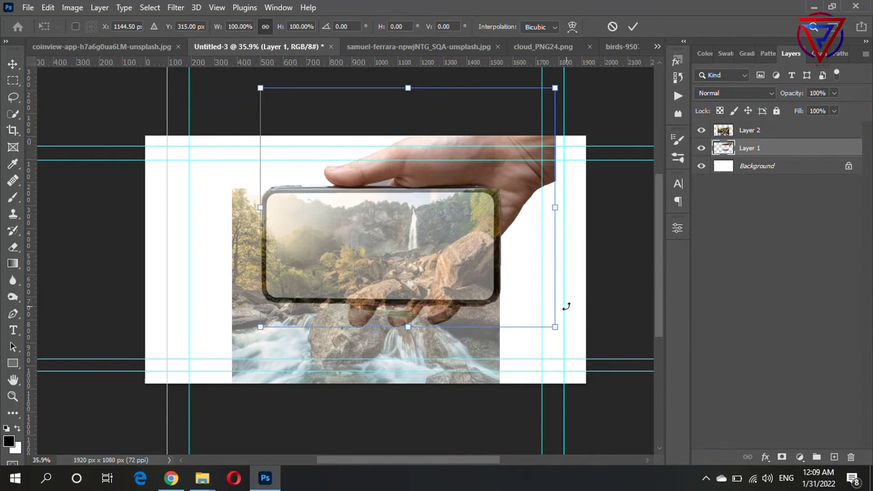
pyautogui.moveTo(557, 326); pyautogui.dragTo(577, 337)
pyautogui.moveTo(531, 171); pyautogui.dragTo(512, 152)
pyautogui.moveTo(551, 205); pyautogui.dragTo(571, 205)
pyautogui.moveTo(536, 172); pyautogui.dragTo(531, 170)
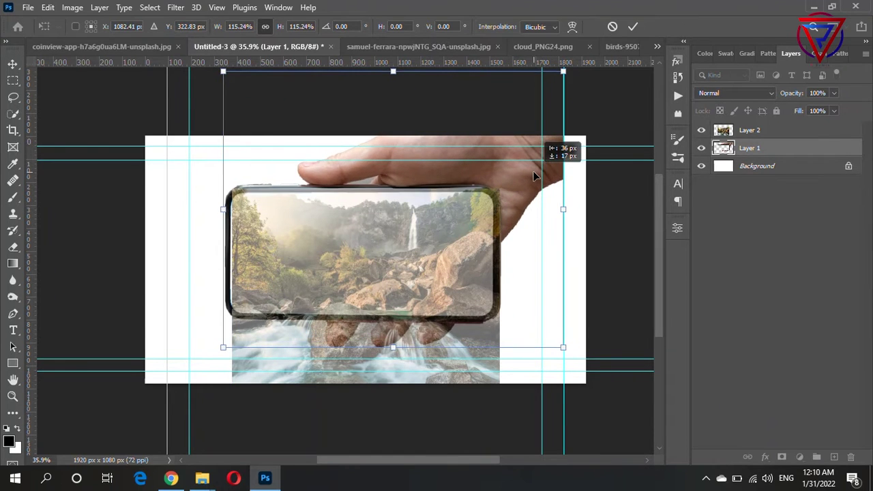
pyautogui.press('Return')
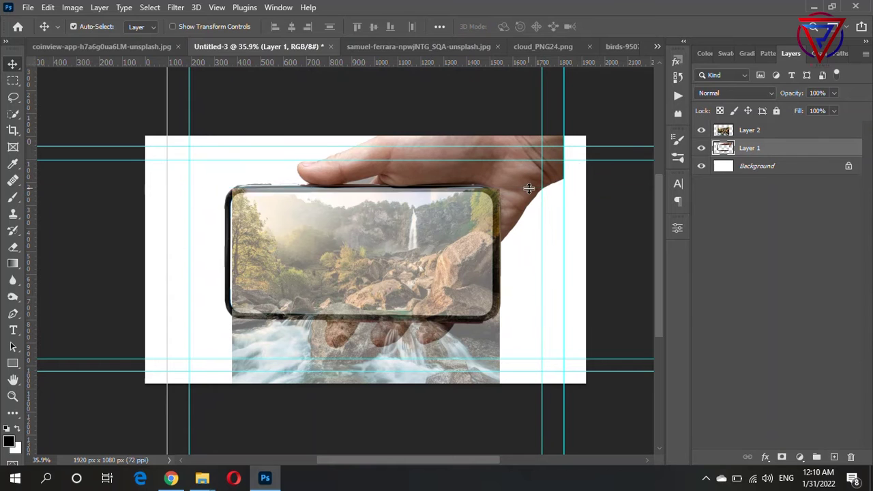
pyautogui.moveTo(526, 166); pyautogui.dragTo(520, 251)
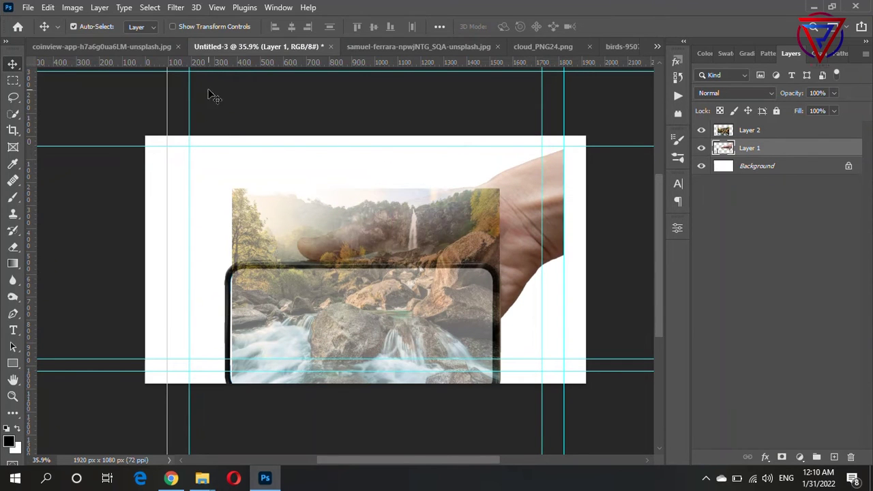
# - Copy a strip of the hand's right edge, stretch it to the canvas edge, and merge it in
pyautogui.press('m')
pyautogui.moveTo(550, 139); pyautogui.dragTo(573, 261)
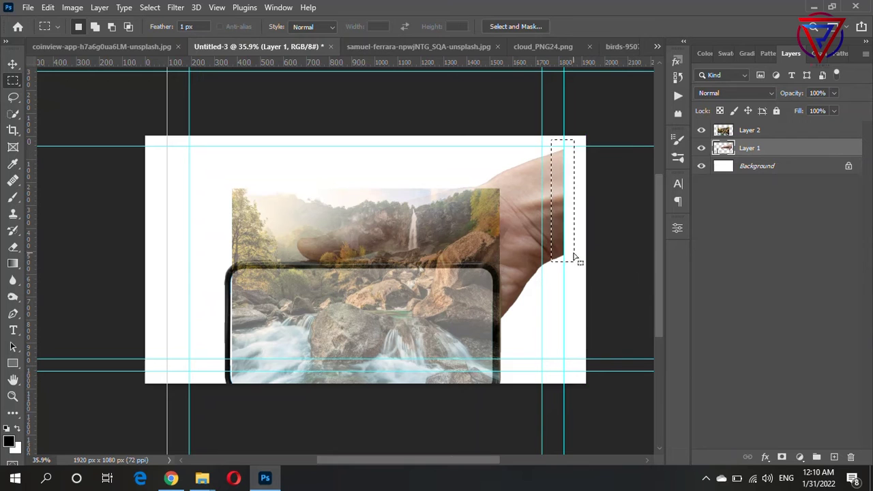
pyautogui.hotkey('ctrl', 'j')
pyautogui.hotkey('ctrl', 't')
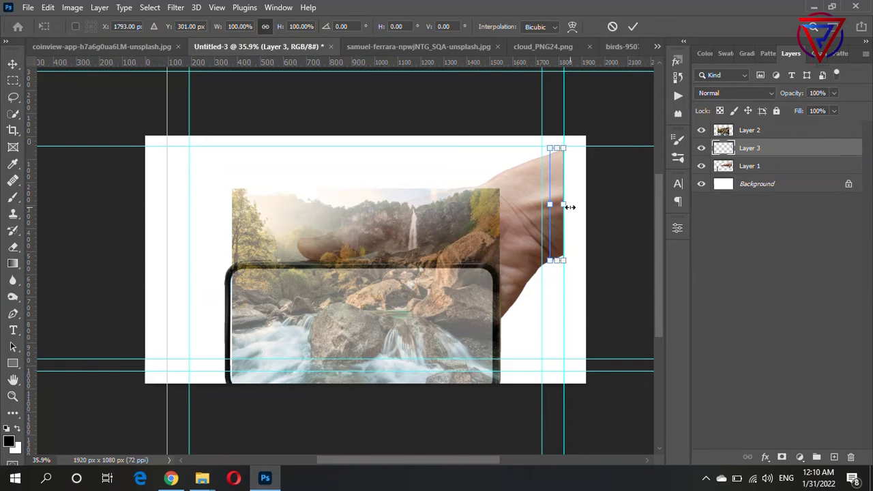
pyautogui.moveTo(573, 205); pyautogui.dragTo(585, 206)
pyautogui.press('Return')
pyautogui.keyDown('shift'); pyautogui.click(749, 165); pyautogui.keyUp('shift')
pyautogui.hotkey('ctrl', 'e')
# - Move the merged hand layer up about 333 px
pyautogui.press('v')
pyautogui.moveTo(542, 208)
pyautogui.mouseDown()
pyautogui.moveTo(540, 126)
pyautogui.moveTo(526, 141)
pyautogui.moveTo(562, 151)
pyautogui.mouseUp()
pyautogui.scroll(2, 526, 141)
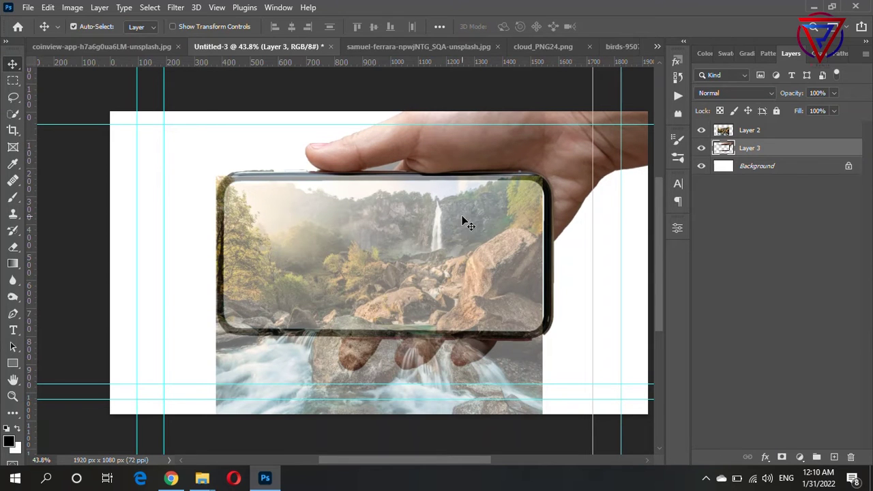
# - Nudge the waterfall photo right and load the hand-and-phone outline as a selection
pyautogui.moveTo(464, 221); pyautogui.dragTo(466, 222)
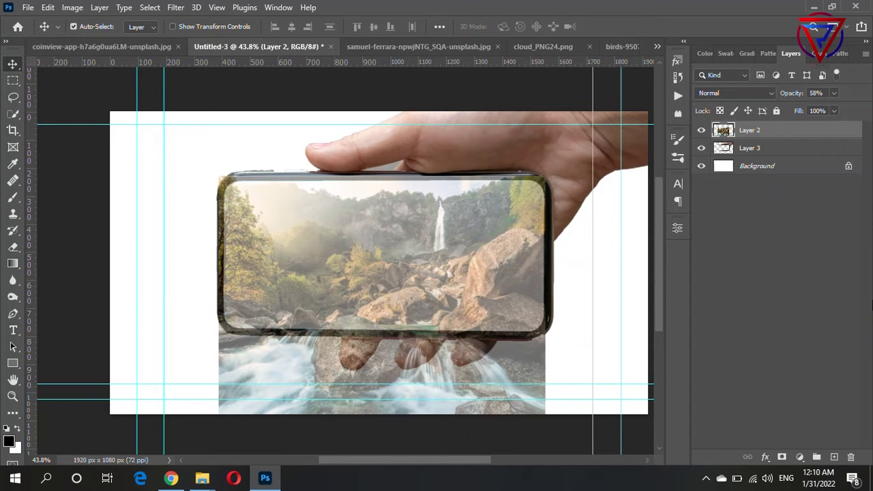
pyautogui.press('Right')
pyautogui.press('Right')
pyautogui.press('Right')
pyautogui.keyDown('ctrl'); pyautogui.click(722, 148); pyautogui.keyUp('ctrl')
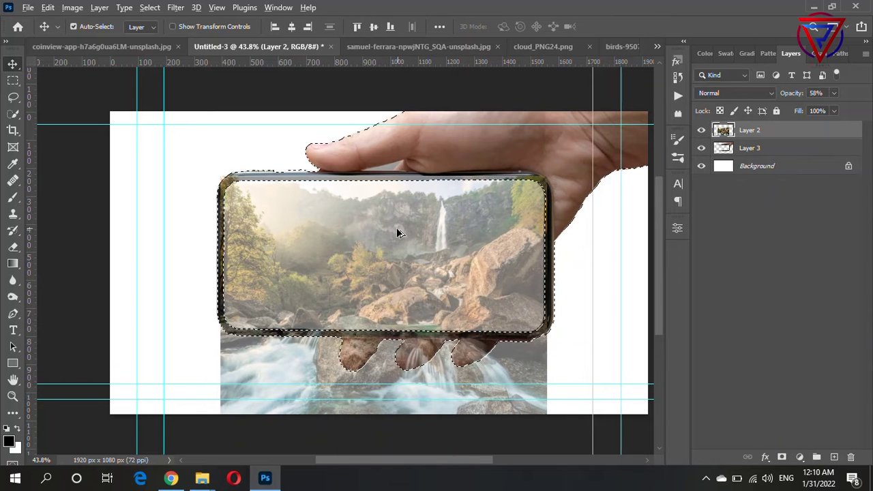
pyautogui.scroll(-1, 399, 230)
# - Pick the Eraser at 100% flow, then switch to the Magic Eraser Tool
pyautogui.click(13, 247)
pyautogui.hotkey('shift', '0')
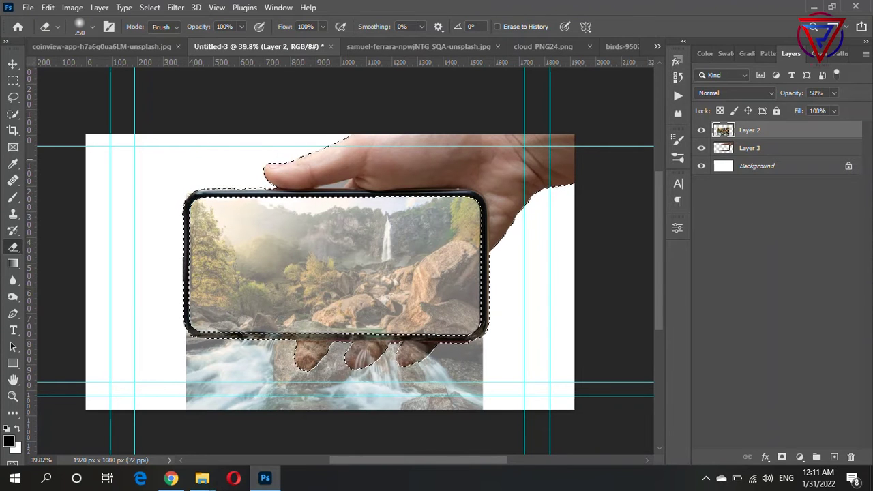
pyautogui.scroll(2, 391, 139)
pyautogui.scroll(2, 391, 140)
pyautogui.rightClick(13, 247)
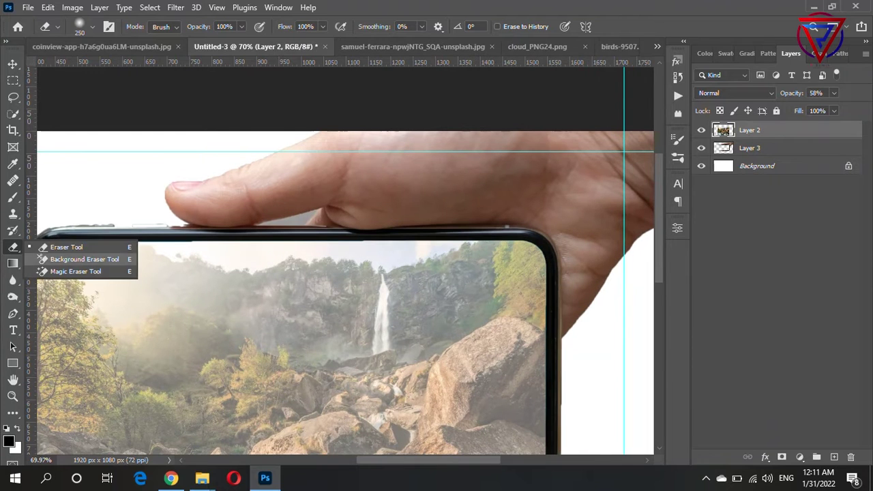
pyautogui.click(61, 272)
# - Make the hand layer active, then return to the waterfall layer
pyautogui.scroll(2, 308, 287)
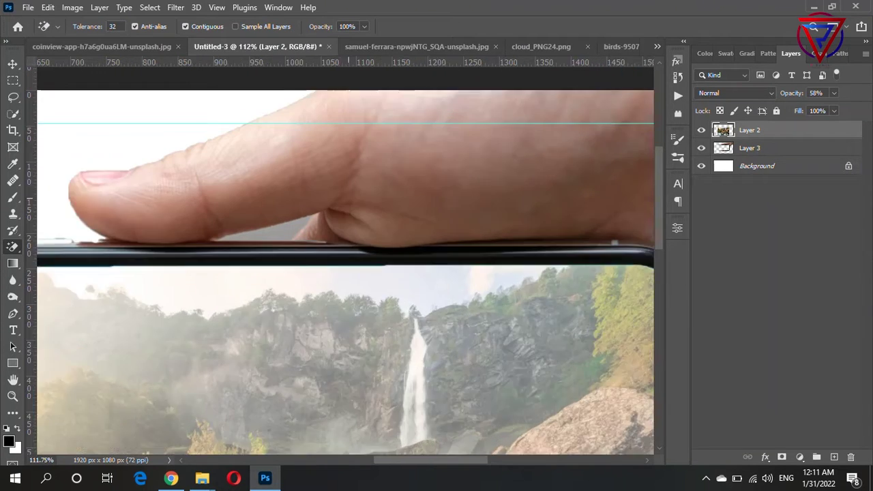
pyautogui.scroll(1, 308, 287)
pyautogui.hotkey('alt', '[')
pyautogui.scroll(-1, 309, 287)
pyautogui.scroll(-2, 308, 286)
pyautogui.scroll(-3, 316, 250)
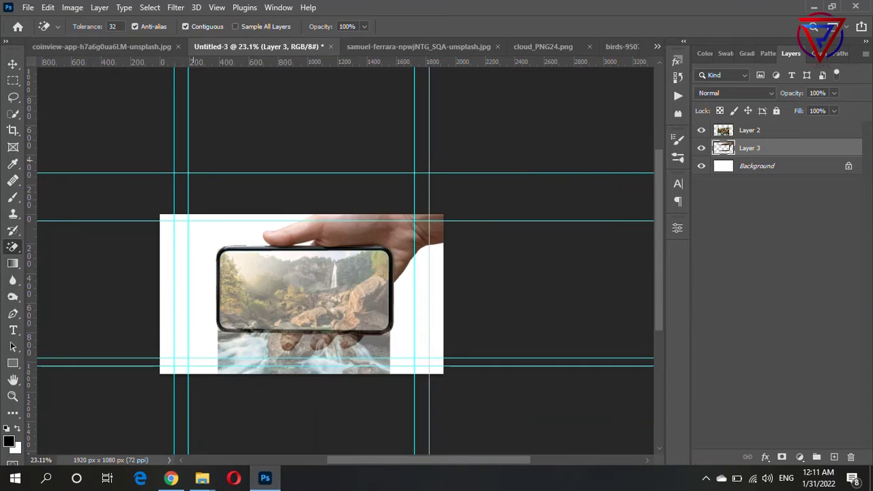
pyautogui.hotkey('alt', ']')
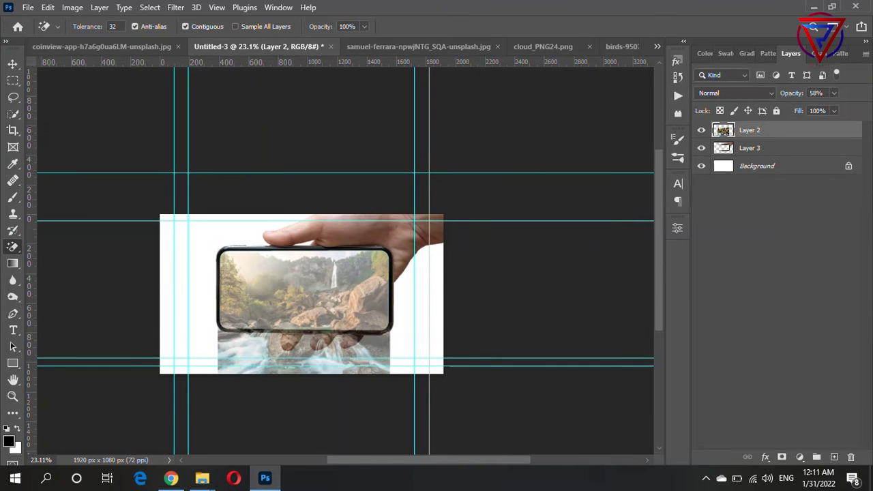
# - Set the brush Eraser to 18% opacity and 28% flow, softly erasing the left edge
pyautogui.scroll(3, 315, 273)
pyautogui.scroll(-1, 315, 273)
pyautogui.scroll(1, 316, 273)
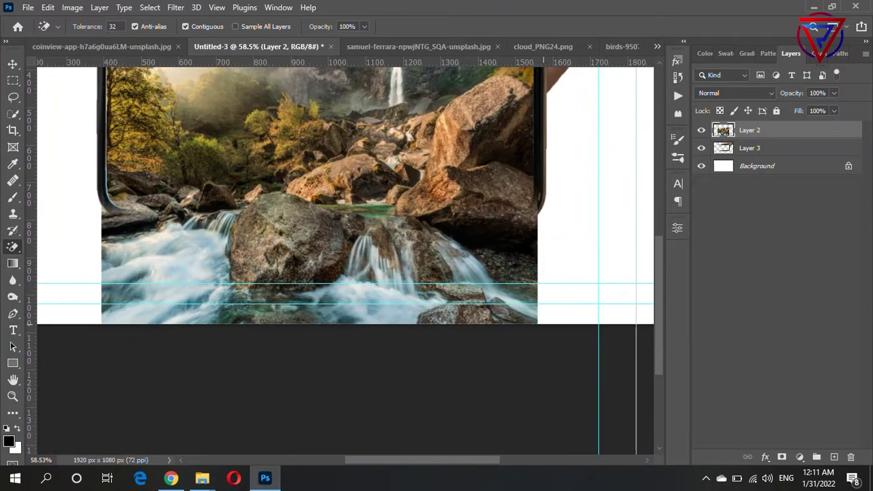
pyautogui.rightClick(13, 247)
pyautogui.click(55, 247)
pyautogui.click(117, 163)
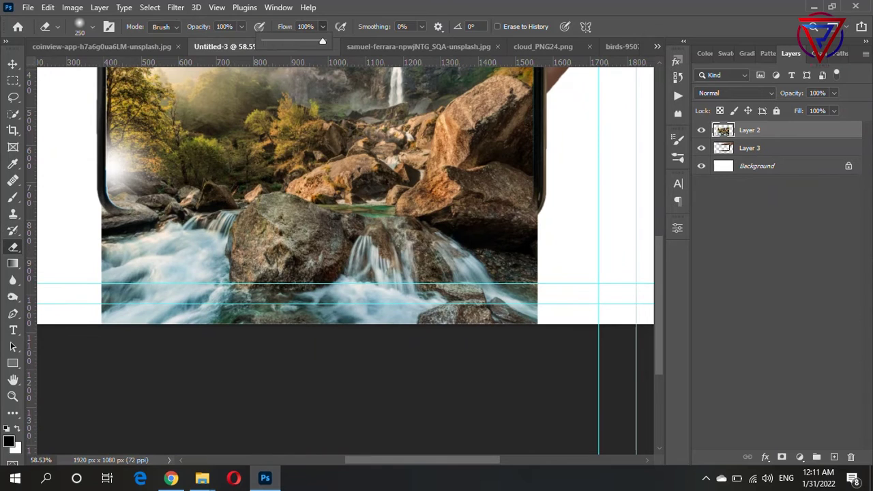
pyautogui.moveTo(229, 27); pyautogui.dragTo(192, 41)
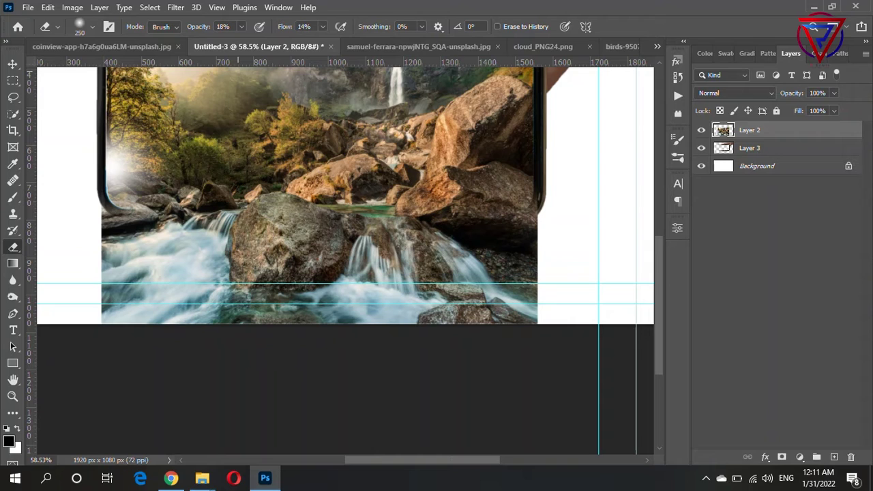
pyautogui.rightClick(574, 219)
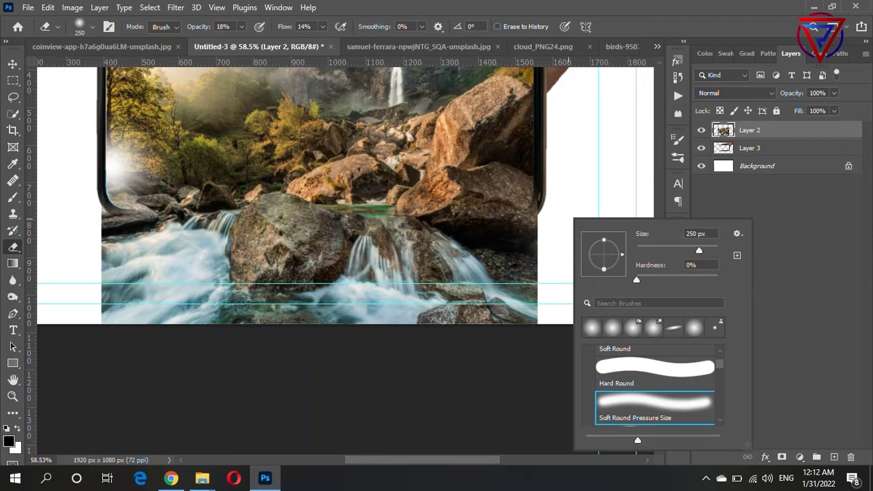
pyautogui.moveTo(322, 27); pyautogui.dragTo(329, 41)
pyautogui.click(240, 26)
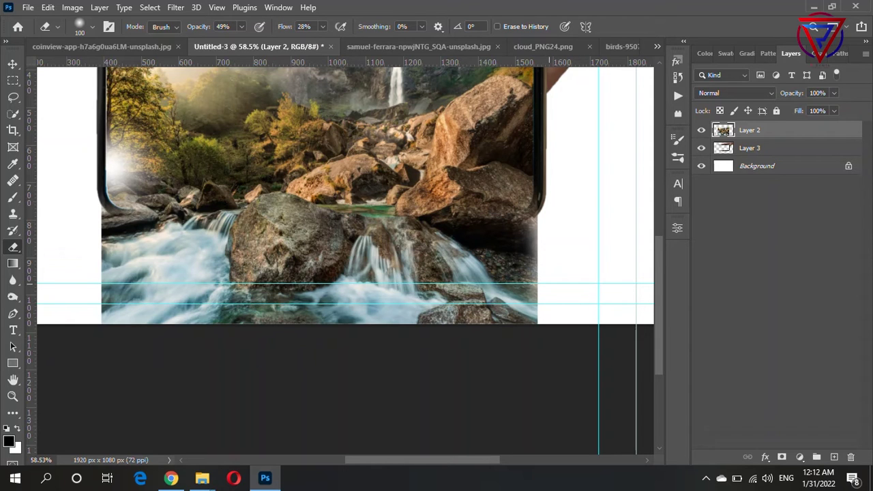
# - Fade the waterfall's right edge into white, enlarging the eraser brush to 200
pyautogui.moveTo(566, 232); pyautogui.dragTo(565, 313)
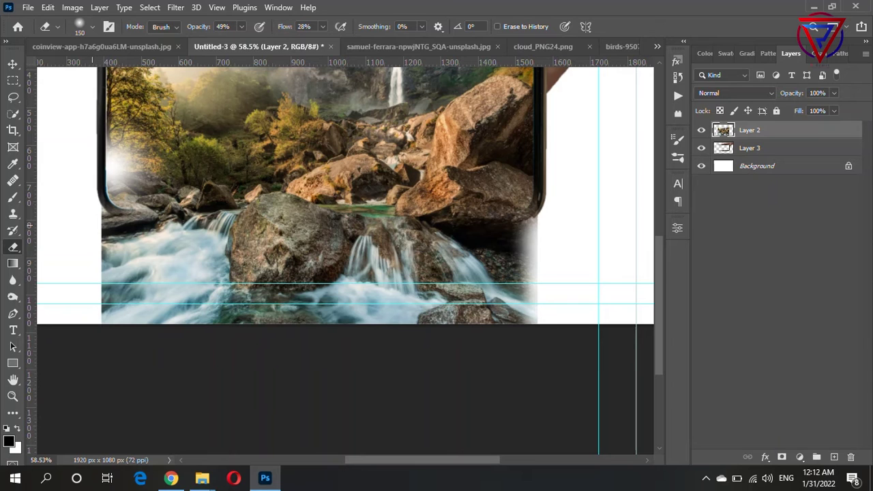
pyautogui.press(']')
pyautogui.press(']')
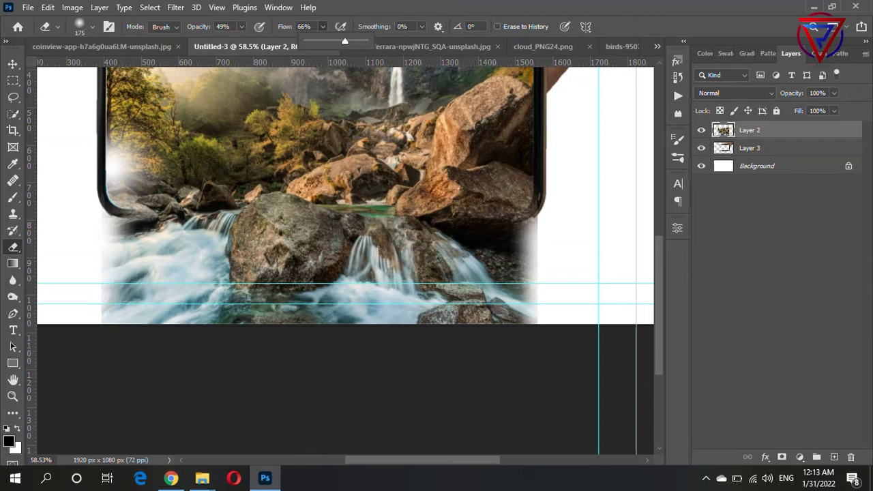
pyautogui.rightClick(117, 238)
pyautogui.press('Escape')
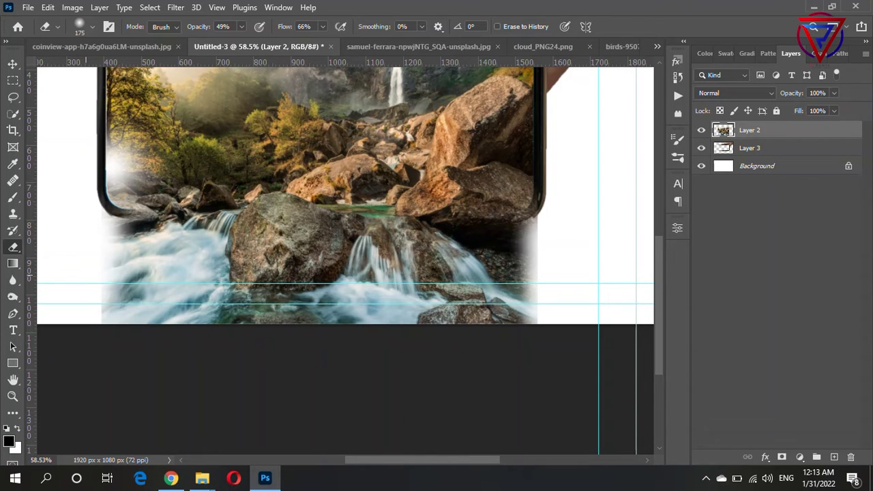
pyautogui.moveTo(545, 306); pyautogui.dragTo(545, 259)
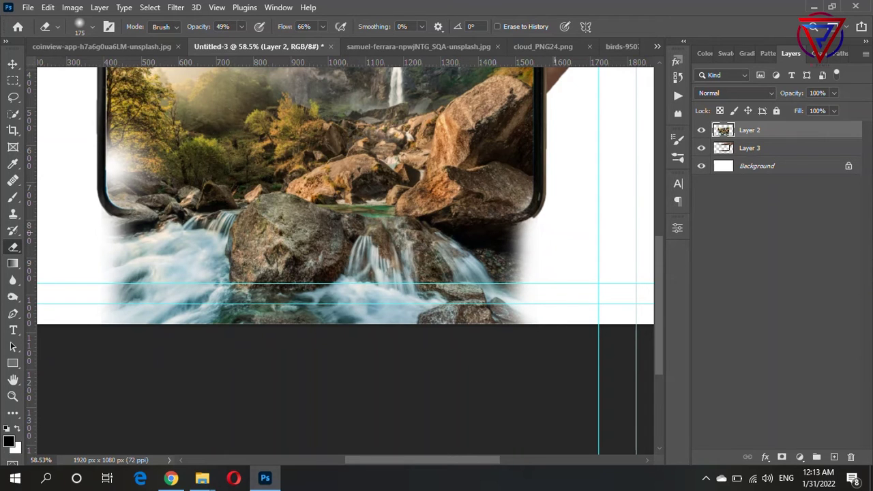
pyautogui.scroll(-5, 287, 285)
pyautogui.scroll(5, 209, 293)
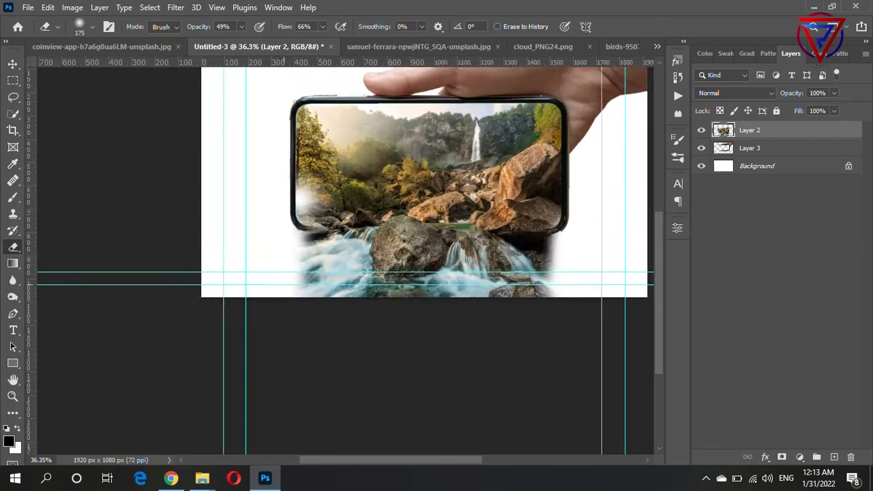
pyautogui.scroll(-1, 341, 259)
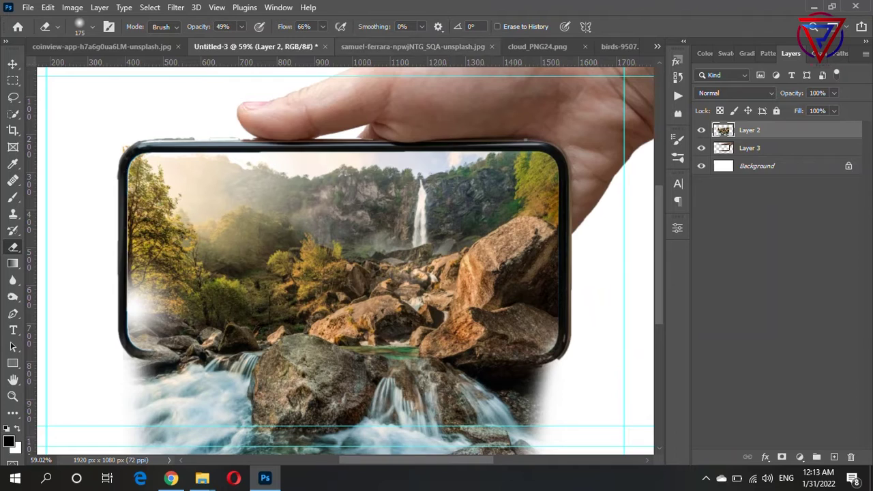
# - Bring the cloud_PNG24 layer over the phone and the birds-9507 layer into Untitled-3
pyautogui.hotkey('ctrl', 'Tab')
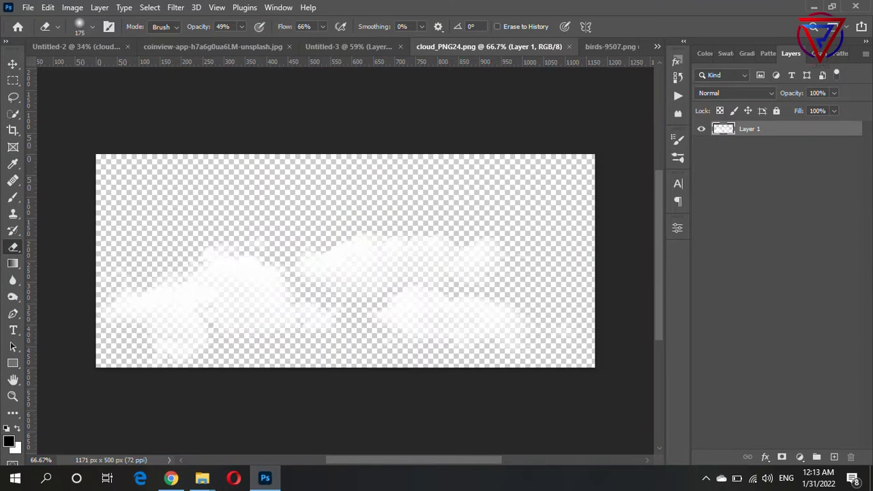
pyautogui.press('v')
pyautogui.moveTo(341, 293); pyautogui.dragTo(328, 225)
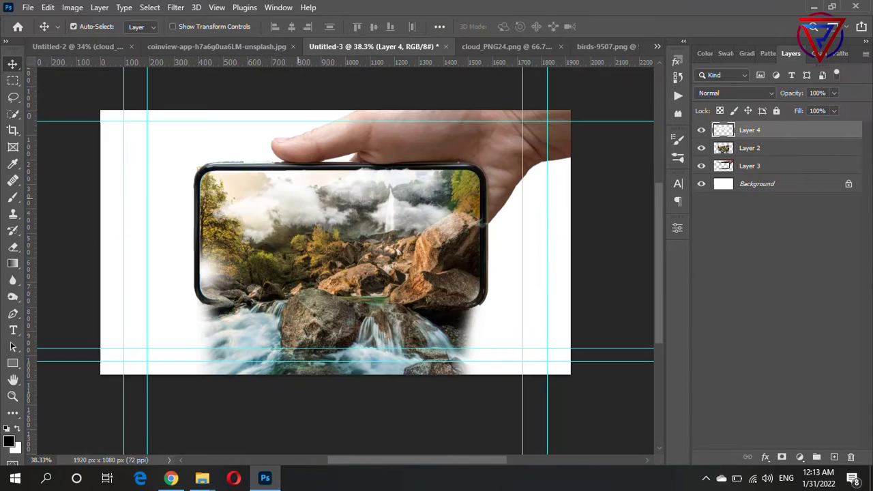
pyautogui.moveTo(300, 153); pyautogui.dragTo(183, 99)
pyautogui.hotkey('ctrl', 'Tab')
pyautogui.hotkey('ctrl', 'w')
pyautogui.hotkey('ctrl', 'Tab')
pyautogui.moveTo(220, 170); pyautogui.dragTo(349, 205)
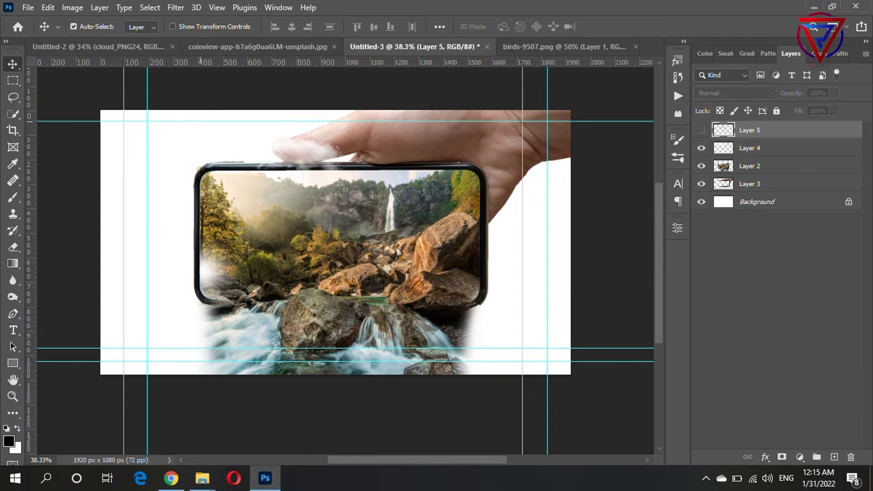
# - Drag a bird photo in from the animal images folder and shrink it to 9.7%
pyautogui.click(205, 422)
pyautogui.moveTo(282, 96); pyautogui.dragTo(343, 292)
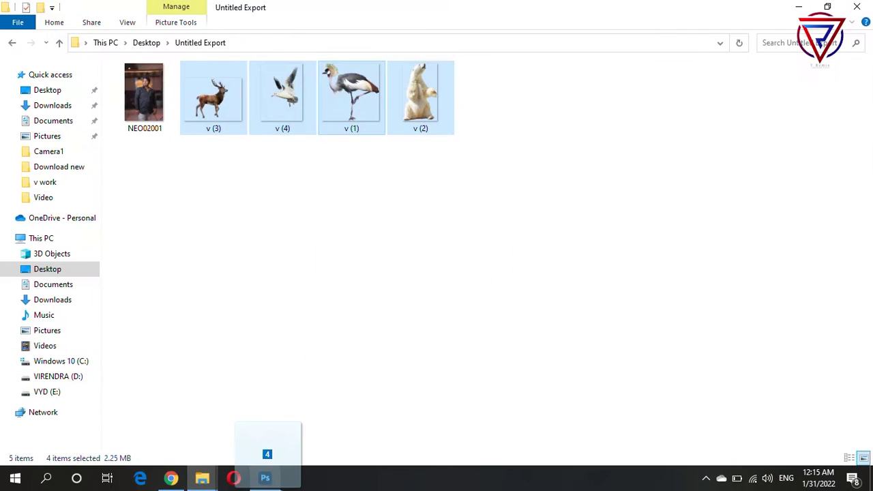
pyautogui.scroll(3, 333, 252)
pyautogui.scroll(2, 333, 252)
pyautogui.moveTo(457, 100); pyautogui.dragTo(146, 407)
pyautogui.scroll(2, 235, 324)
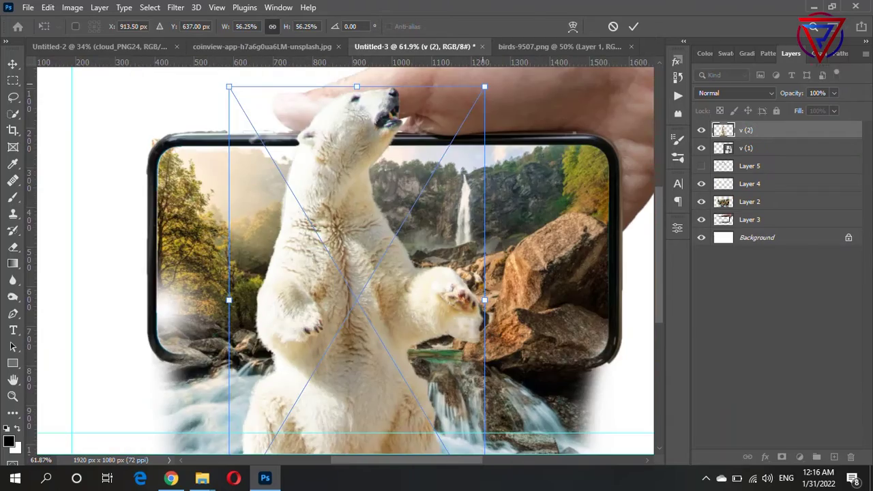
# - Shrink the polar bear well down and set it onto the rock pool
pyautogui.moveTo(484, 87); pyautogui.dragTo(418, 163)
pyautogui.scroll(-2, 417, 338)
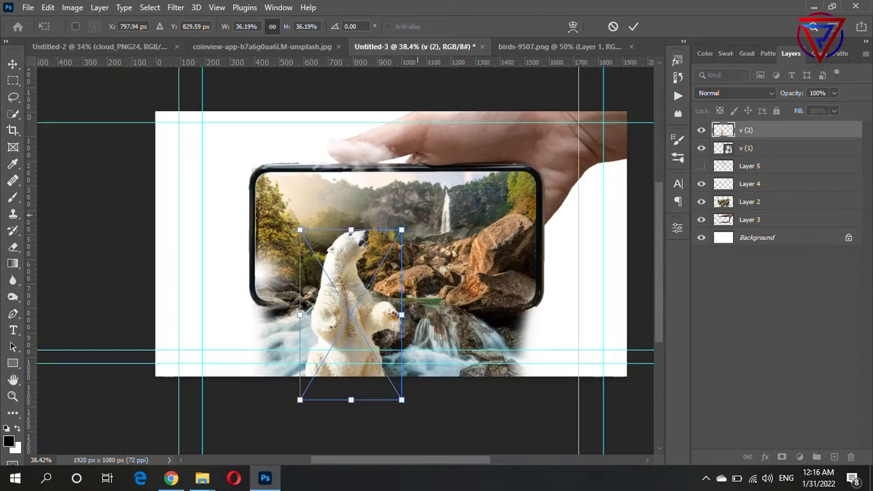
pyautogui.moveTo(350, 287); pyautogui.dragTo(419, 179)
pyautogui.moveTo(468, 146)
pyautogui.mouseDown()
pyautogui.moveTo(403, 282)
pyautogui.moveTo(518, 217)
pyautogui.mouseUp()
pyautogui.scroll(3, 382, 305)
pyautogui.scroll(4, 382, 306)
pyautogui.moveTo(564, 125); pyautogui.dragTo(551, 146)
pyautogui.scroll(4, 520, 285)
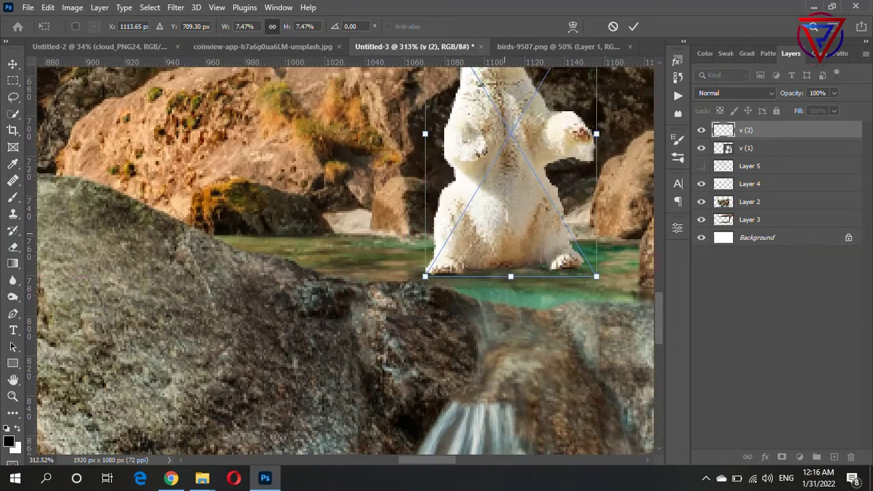
pyautogui.scroll(1, 346, 262)
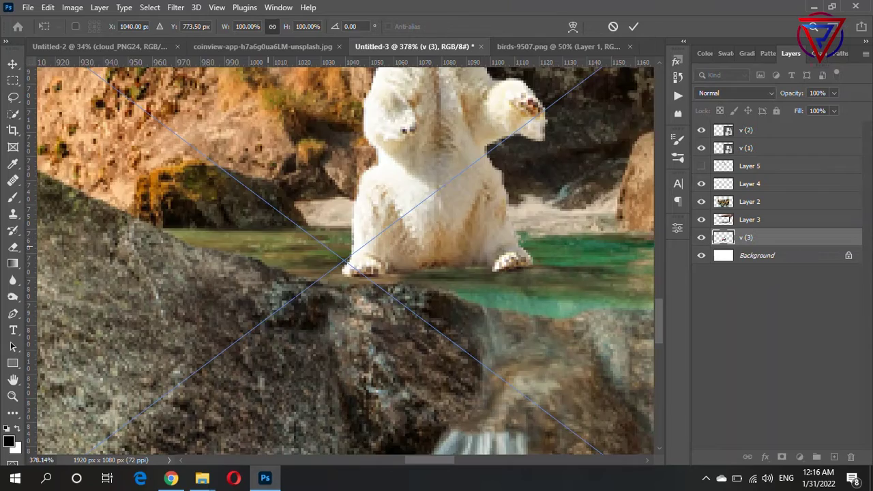
pyautogui.scroll(-3, 367, 266)
pyautogui.scroll(-3, 367, 266)
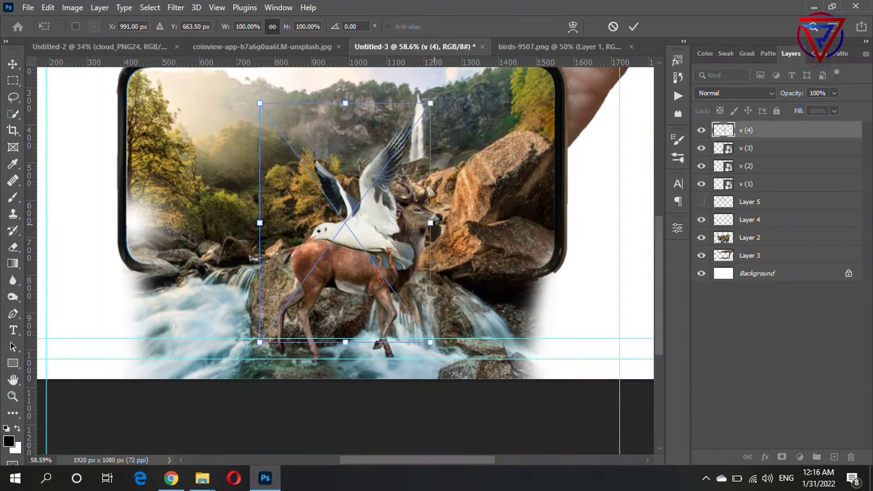
pyautogui.hotkey('ctrl', '-')
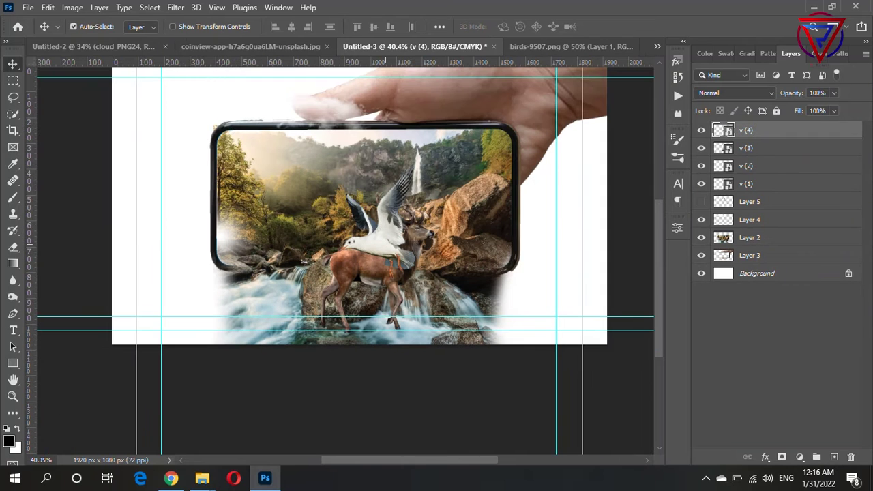
# - Shrink the seagull to about half size and perch it at the phone's top right
pyautogui.hotkey('ctrl', 't')
pyautogui.moveTo(434, 174); pyautogui.dragTo(391, 201)
pyautogui.moveTo(361, 248); pyautogui.dragTo(450, 144)
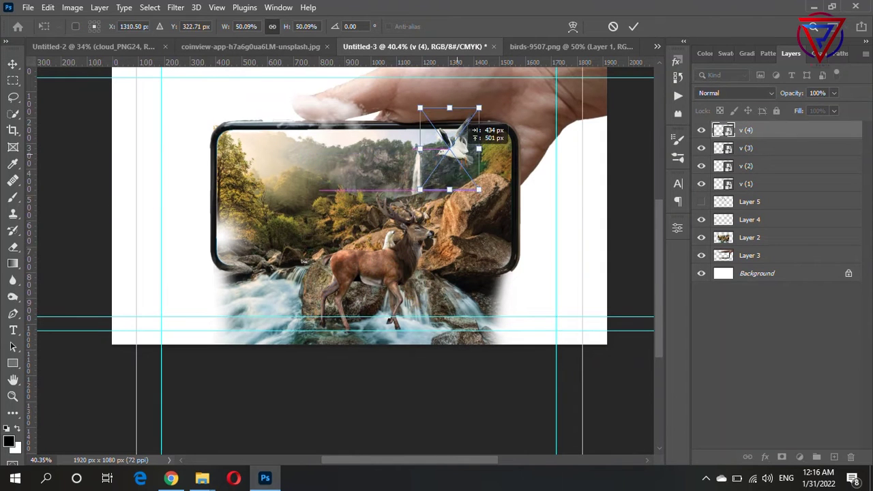
pyautogui.press('Return')
# - Scale the deer on layer v (3) to about a third and move it up into the trees
pyautogui.click(746, 148)
pyautogui.hotkey('ctrl', 't')
pyautogui.moveTo(276, 182); pyautogui.dragTo(382, 232)
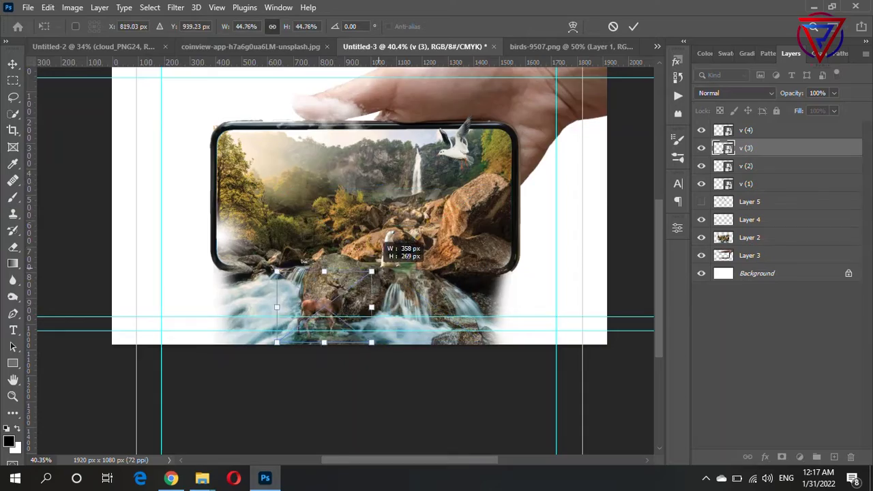
pyautogui.scroll(5, 382, 232)
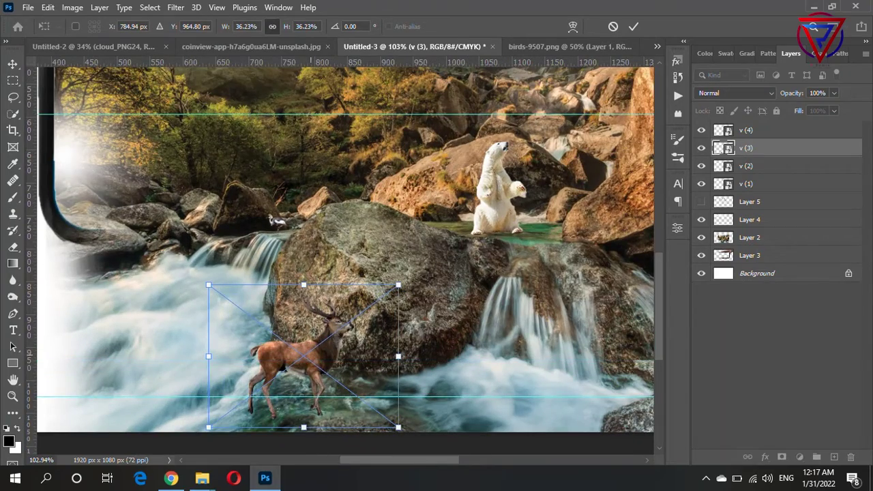
pyautogui.moveTo(300, 357); pyautogui.dragTo(159, 92)
pyautogui.scroll(-3, 151, 183)
pyautogui.scroll(1, 151, 184)
pyautogui.scroll(-2, 151, 184)
pyautogui.scroll(2, 151, 184)
pyautogui.scroll(3, 151, 183)
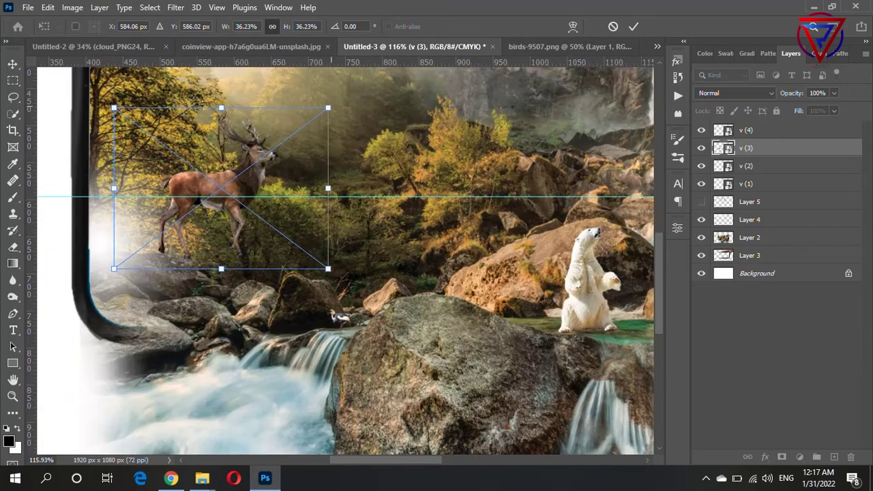
# - Shrink the deer further to about 9% and place it on the rocky hillside
pyautogui.moveTo(328, 107); pyautogui.dragTo(214, 189)
pyautogui.moveTo(170, 213); pyautogui.dragTo(406, 157)
pyautogui.scroll(3, 405, 156)
pyautogui.moveTo(458, 104); pyautogui.dragTo(398, 146)
pyautogui.scroll(-2, 392, 286)
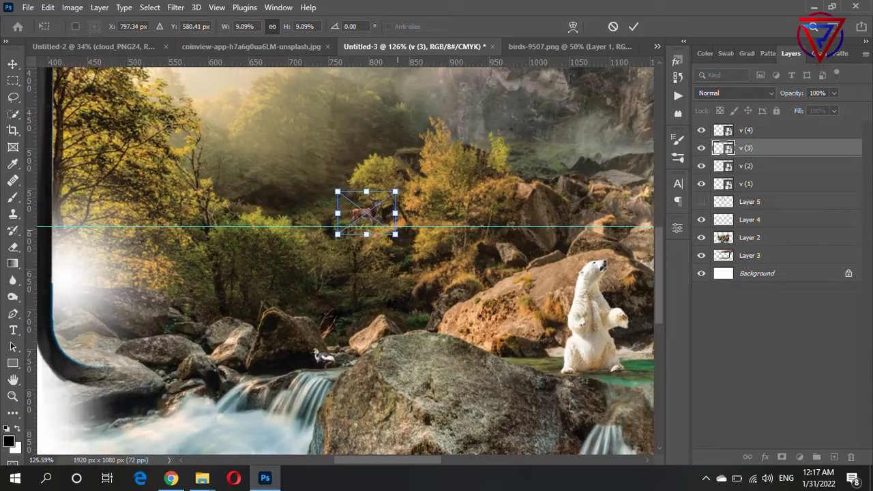
pyautogui.scroll(-2, 392, 286)
pyautogui.scroll(2, 403, 236)
pyautogui.scroll(2, 404, 236)
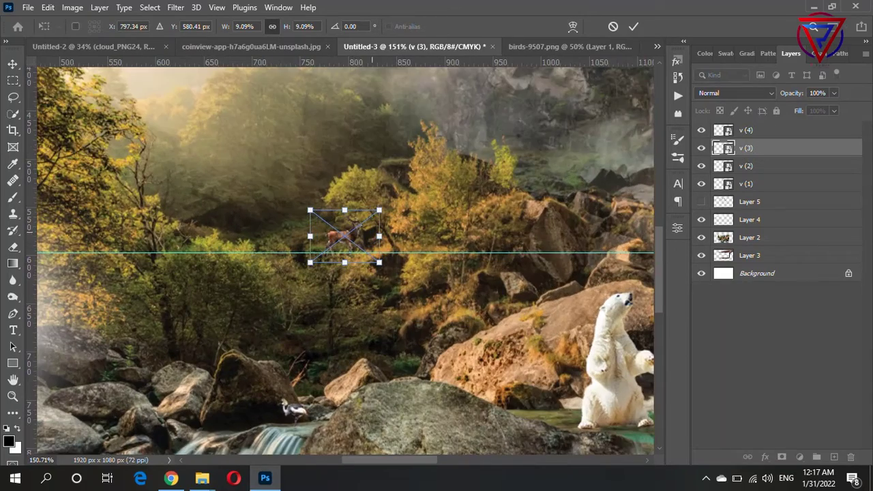
pyautogui.moveTo(344, 235); pyautogui.dragTo(539, 179)
pyautogui.scroll(3, 539, 179)
pyautogui.hotkey('alt', 'space')
pyautogui.press('Escape')
pyautogui.press('Return')
pyautogui.scroll(-2, 539, 179)
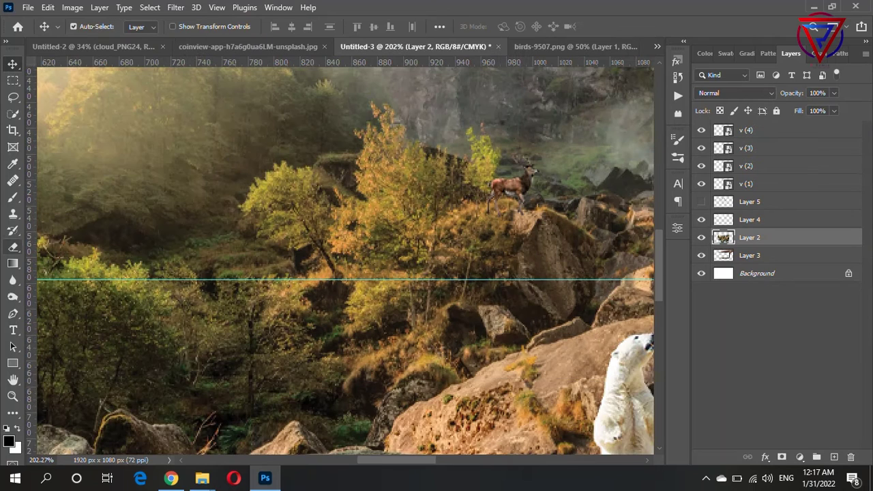
# - Switch to the Eraser, then rasterize the deer layer v (3) and polar bear layer v (2)
pyautogui.press('e')
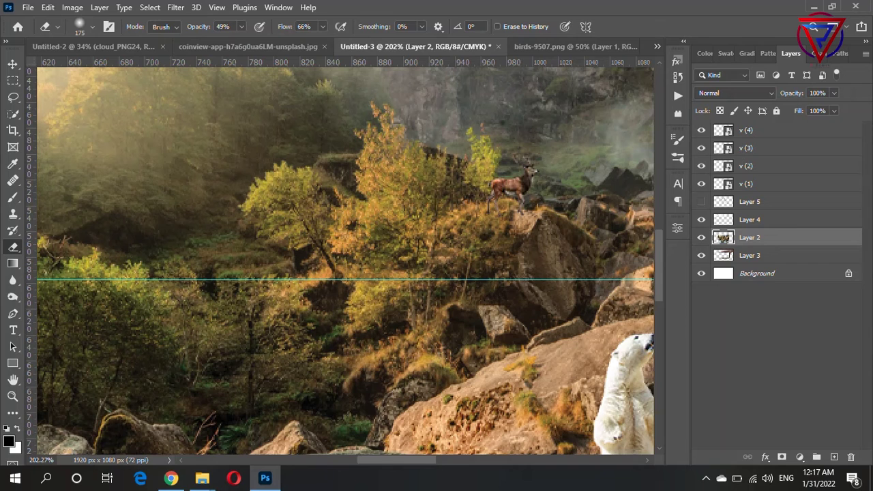
pyautogui.rightClick(757, 148)
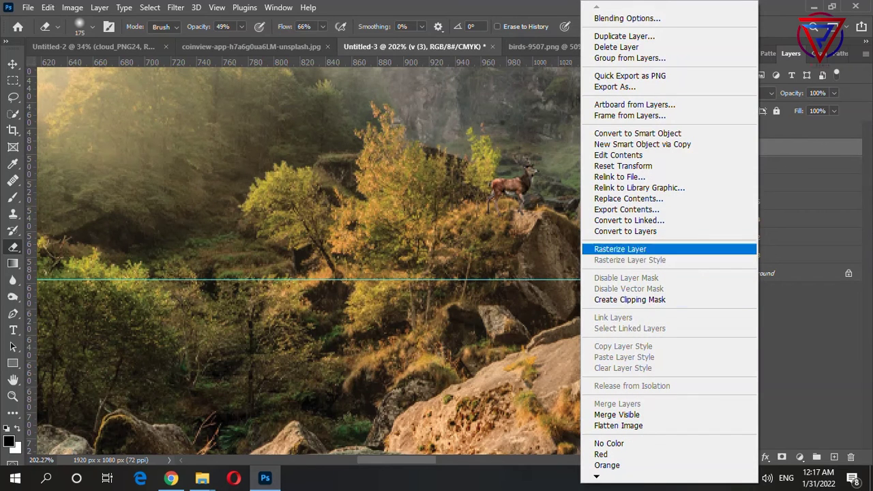
pyautogui.click(620, 249)
pyautogui.scroll(2, 525, 218)
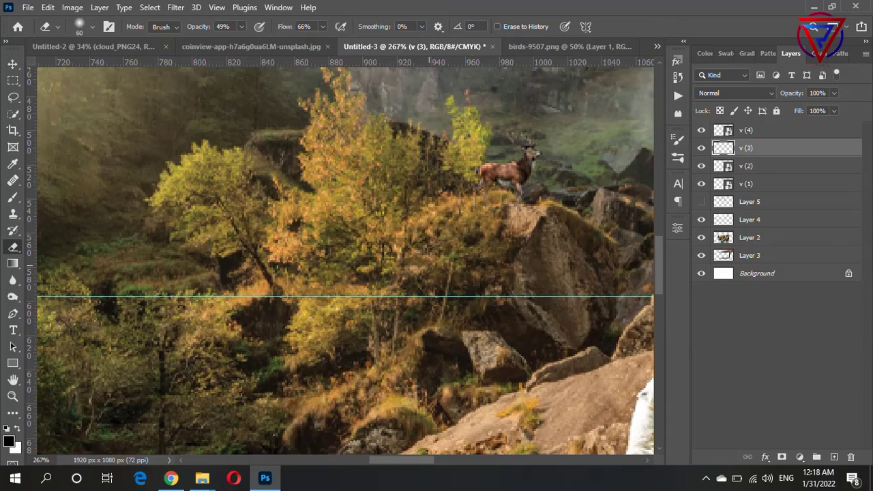
pyautogui.scroll(-4, 606, 259)
pyautogui.scroll(2, 607, 259)
pyautogui.scroll(4, 607, 259)
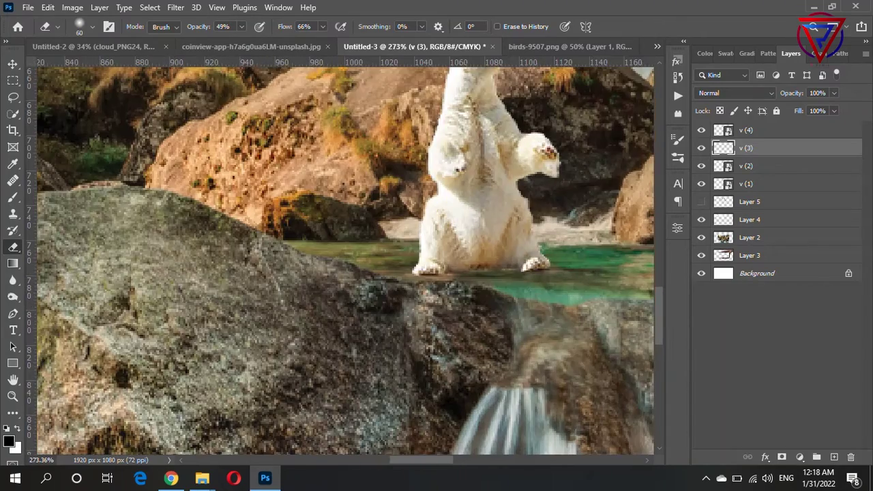
pyautogui.rightClick(771, 166)
pyautogui.click(620, 247)
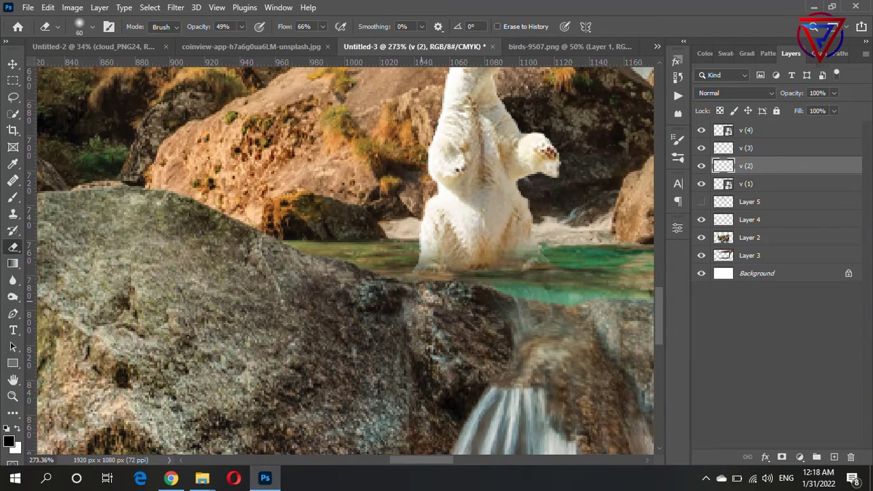
# - Rasterize the seagull layer v (4), then select the small bird layer v (1)
pyautogui.scroll(-4, 243, 263)
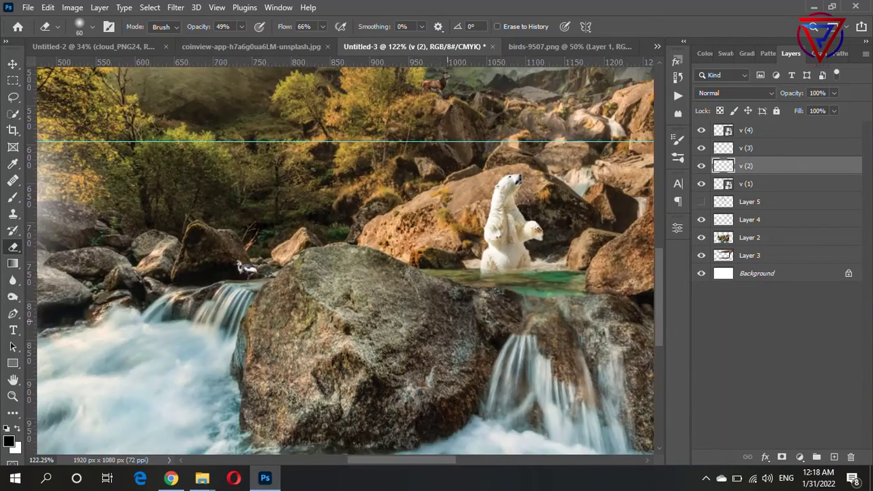
pyautogui.scroll(-2, 243, 263)
pyautogui.scroll(-1, 243, 263)
pyautogui.scroll(2, 355, 287)
pyautogui.scroll(3, 355, 287)
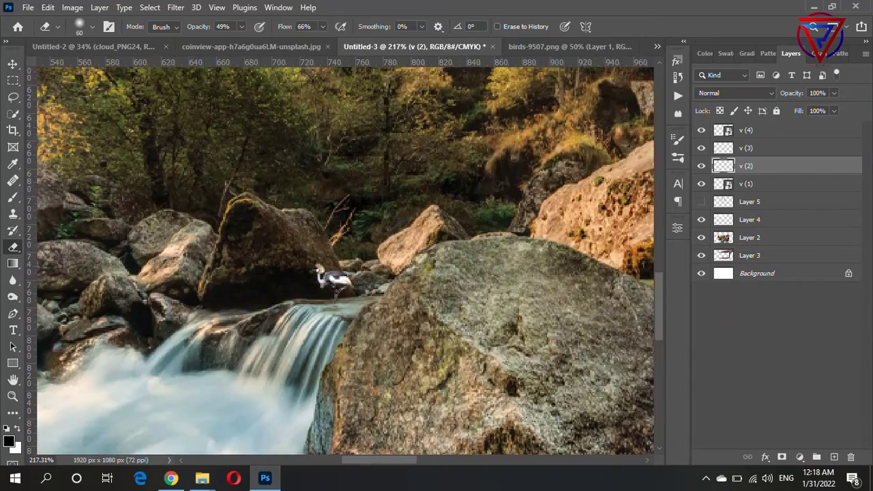
pyautogui.hotkey('alt', ']')
pyautogui.hotkey('alt', ']')
pyautogui.scroll(-1, 355, 287)
pyautogui.scroll(-3, 355, 286)
pyautogui.scroll(-3, 344, 259)
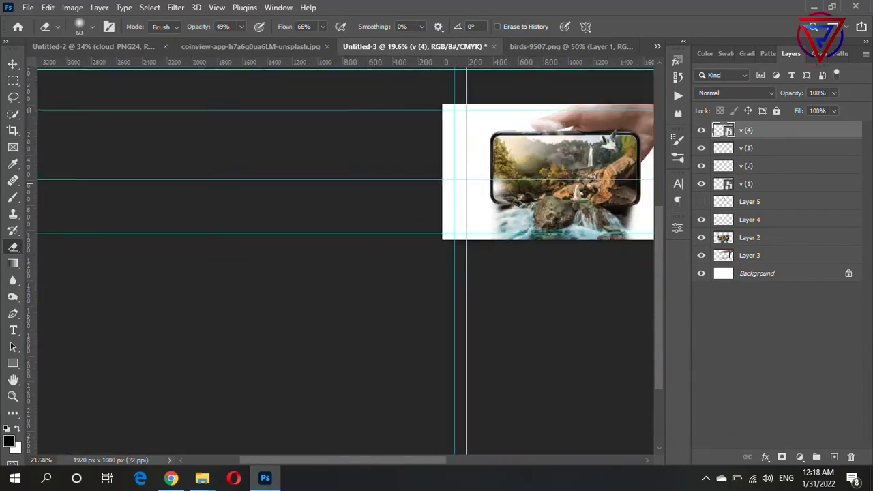
pyautogui.scroll(3, 344, 259)
pyautogui.press('Return')
pyautogui.hotkey('alt', '[')
pyautogui.hotkey('alt', '[')
pyautogui.hotkey('alt', '[')
pyautogui.rightClick(791, 184)
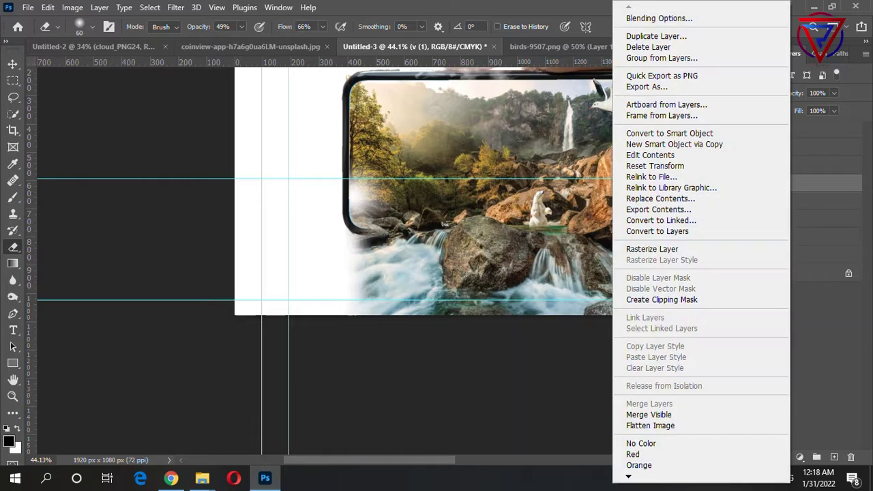
# - Rasterize the small wading bird layer v (1)
pyautogui.click(702, 248)
pyautogui.hotkey('ctrl', 't')
pyautogui.scroll(3, 444, 225)
pyautogui.scroll(2, 444, 225)
pyautogui.press('super')
pyautogui.press('Escape')
pyautogui.press('Return')
pyautogui.press('e')
pyautogui.press('v')
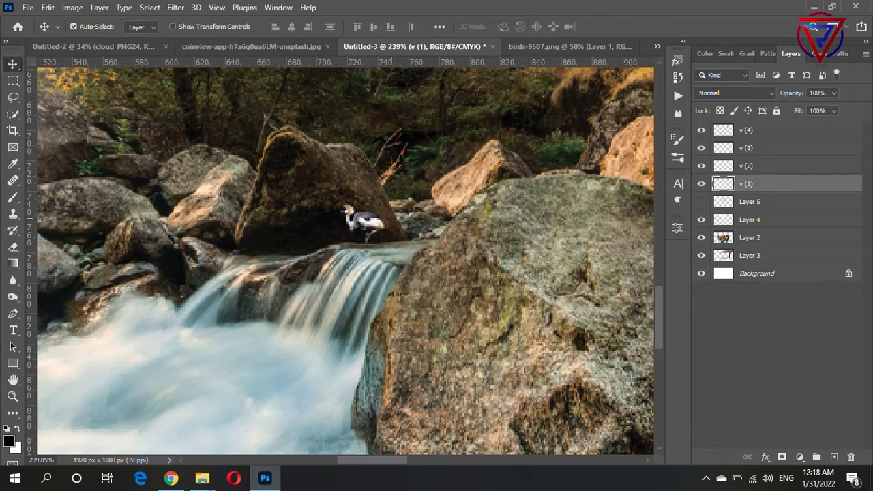
# - Duplicate the bird to its right and flip the copy horizontally
pyautogui.moveTo(364, 221); pyautogui.dragTo(411, 222)
pyautogui.hotkey('ctrl', 't')
pyautogui.rightClick(418, 196)
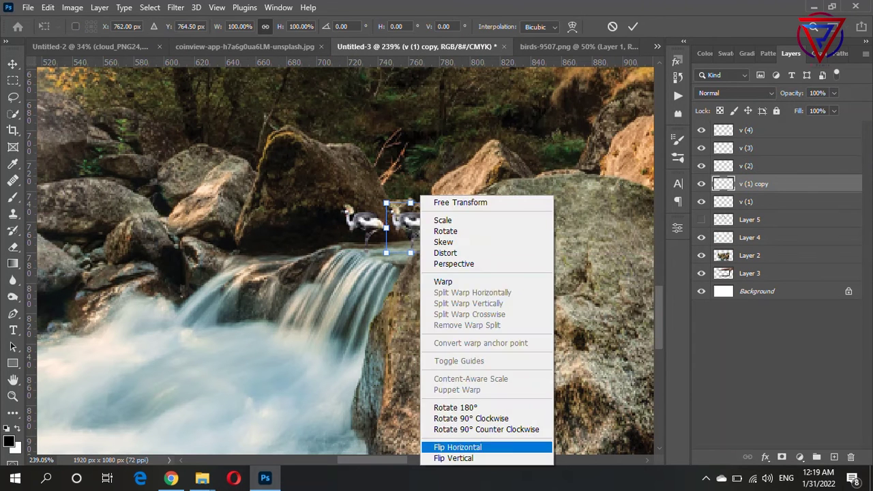
pyautogui.click(450, 460)
pyautogui.rightClick(412, 195)
pyautogui.click(436, 448)
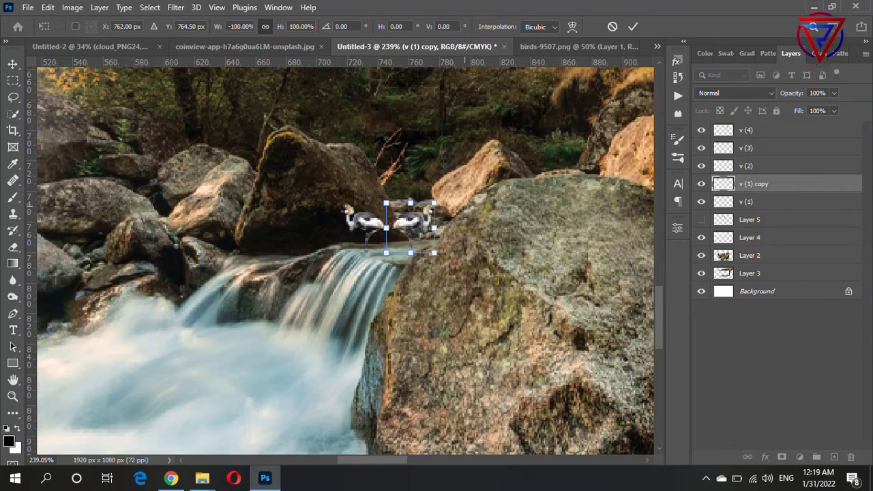
pyautogui.press('Return')
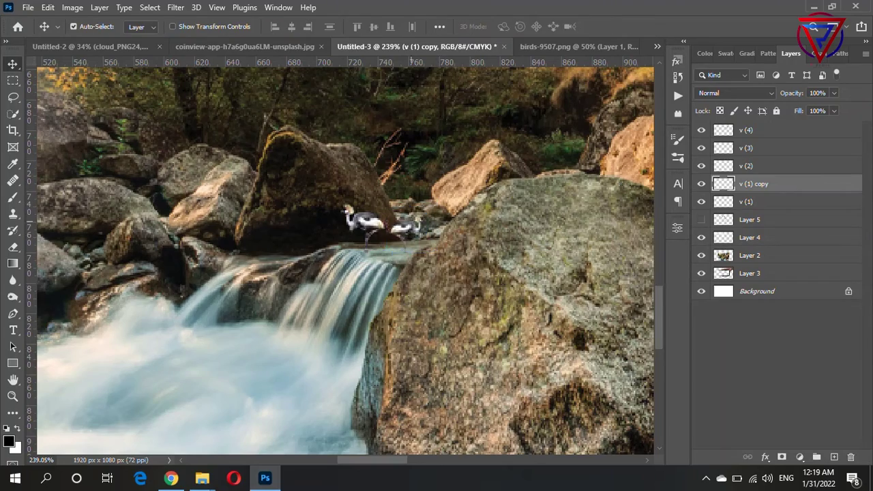
# - Duplicate the deer and scale the copy down to about 65%
pyautogui.scroll(-3, 344, 259)
pyautogui.scroll(-3, 344, 259)
pyautogui.scroll(2, 344, 259)
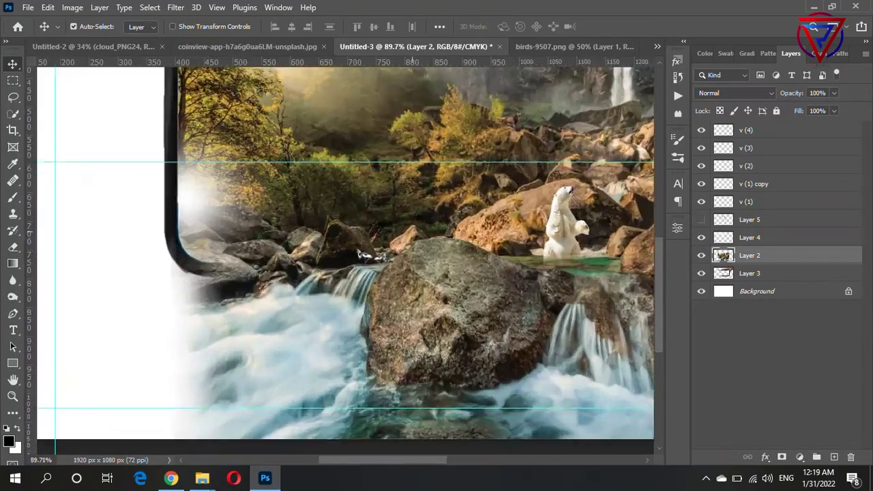
pyautogui.scroll(1, 344, 259)
pyautogui.scroll(-1, 345, 259)
pyautogui.scroll(1, 368, 218)
pyautogui.scroll(4, 368, 218)
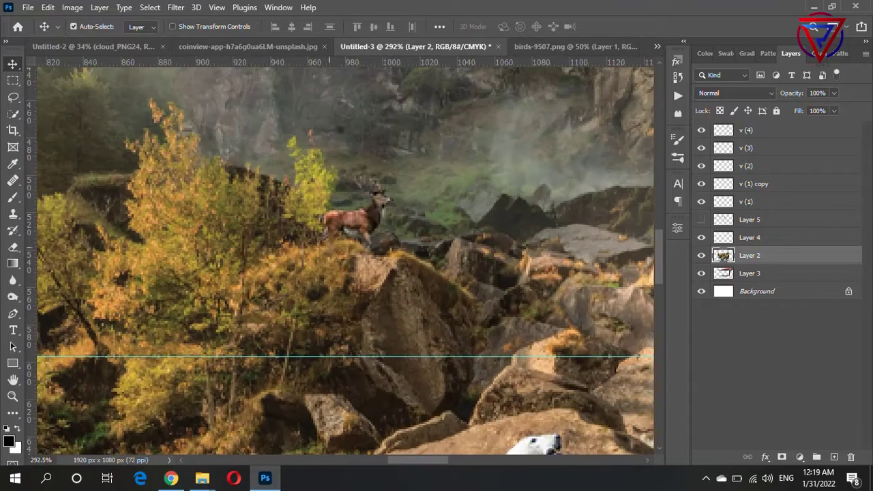
pyautogui.moveTo(361, 225); pyautogui.dragTo(354, 229)
pyautogui.hotkey('ctrl', 't')
pyautogui.moveTo(400, 185); pyautogui.dragTo(364, 206)
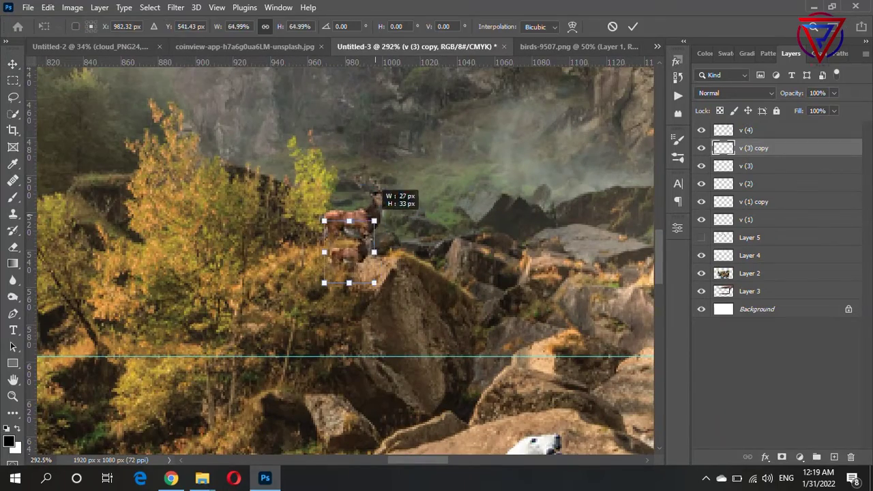
pyautogui.press('Return')
pyautogui.click(749, 272)
pyautogui.scroll(-5, 344, 259)
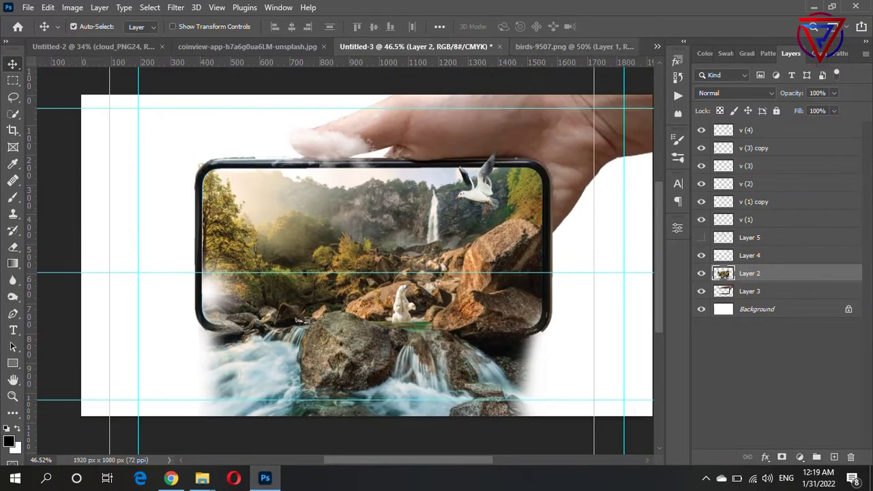
pyautogui.click(573, 46)
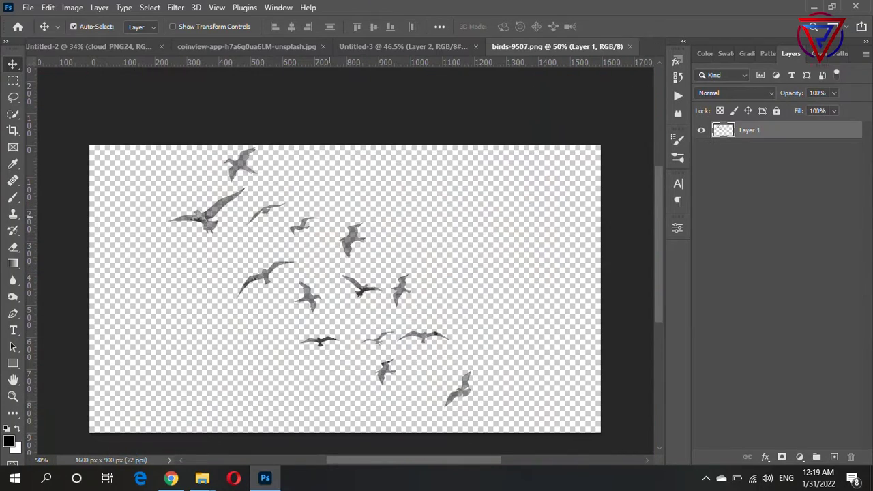
# - Back in Untitled-3, scale the bird flock to about 69% and move it up-left
pyautogui.click(403, 46)
pyautogui.scroll(-2, 344, 259)
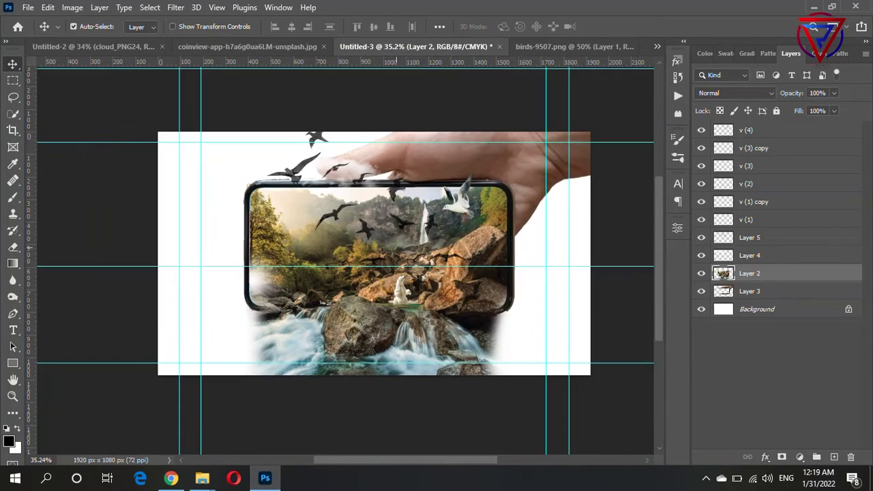
pyautogui.hotkey('ctrl', 't')
pyautogui.press('Return')
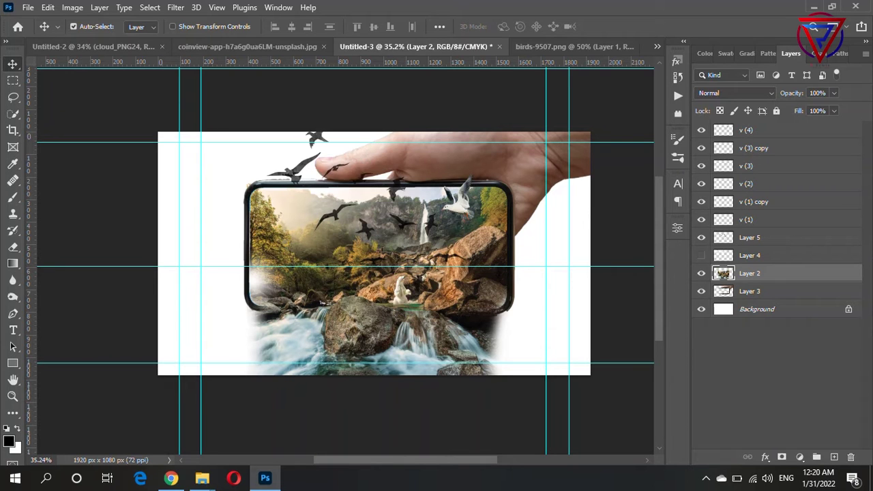
pyautogui.hotkey('alt', ']')
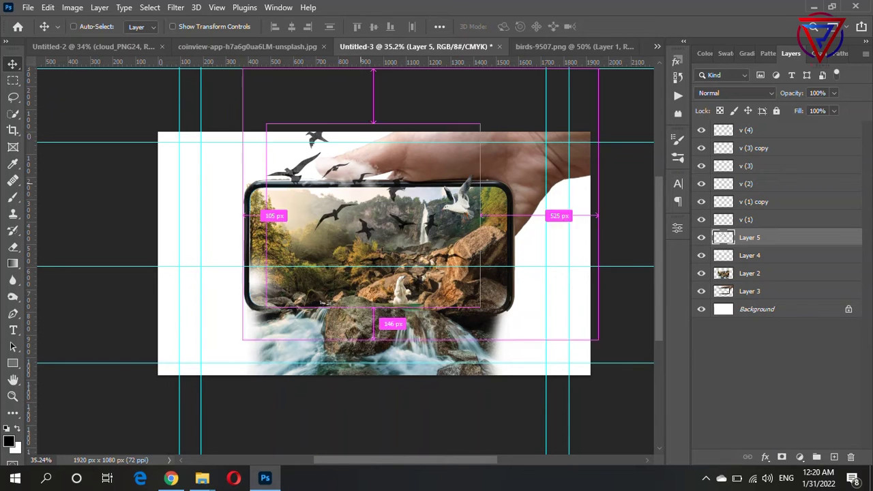
pyautogui.hotkey('ctrl', 't')
pyautogui.moveTo(341, 137)
pyautogui.mouseDown()
pyautogui.moveTo(320, 156)
pyautogui.moveTo(320, 141)
pyautogui.mouseUp()
pyautogui.press('Return')
pyautogui.hotkey('alt', '[')
# - Unlock the background and fill it with a blue-to-light-cyan gradient
pyautogui.click(848, 309)
pyautogui.click(747, 54)
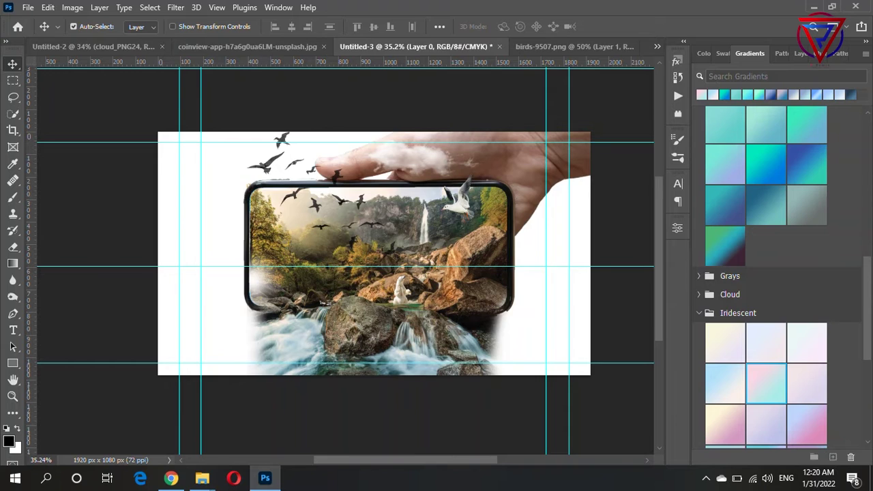
pyautogui.click(724, 124)
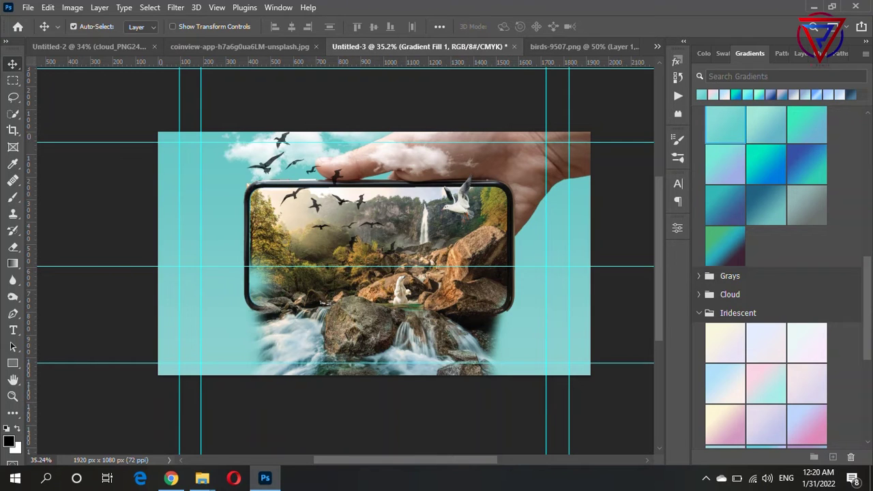
pyautogui.click(766, 129)
pyautogui.scroll(2, 344, 262)
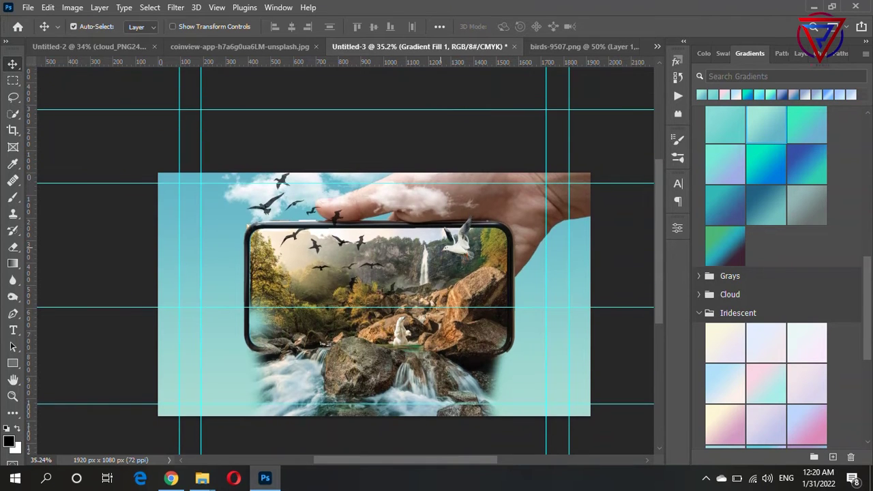
pyautogui.press('F7')
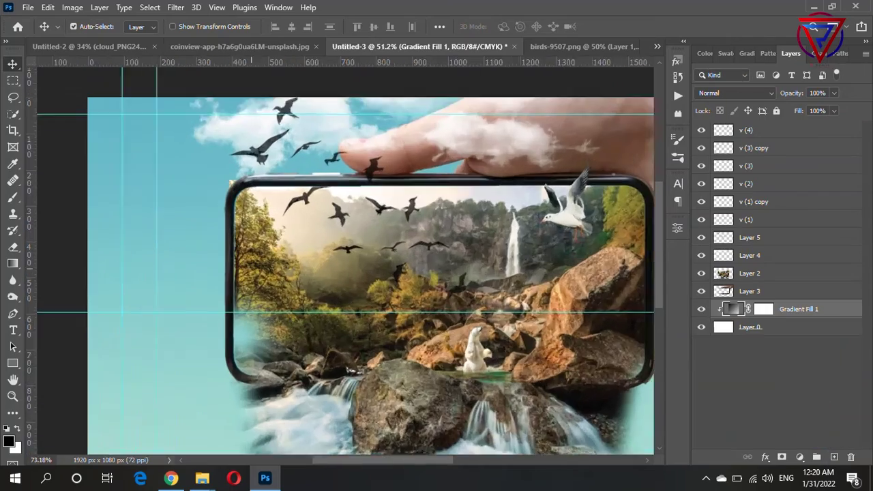
pyautogui.scroll(5, 283, 319)
pyautogui.scroll(-3, 283, 319)
pyautogui.scroll(1, 344, 358)
# - Enlarge the waterfall scene on Layer 2 slightly, to about 102%
pyautogui.click(287, 388)
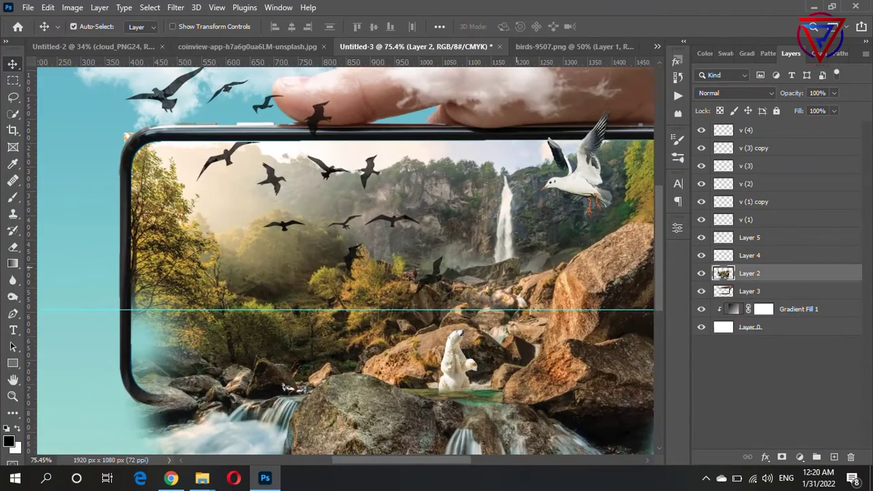
pyautogui.scroll(-2, 217, 351)
pyautogui.hotkey('ctrl', 't')
pyautogui.moveTo(533, 336); pyautogui.dragTo(539, 335)
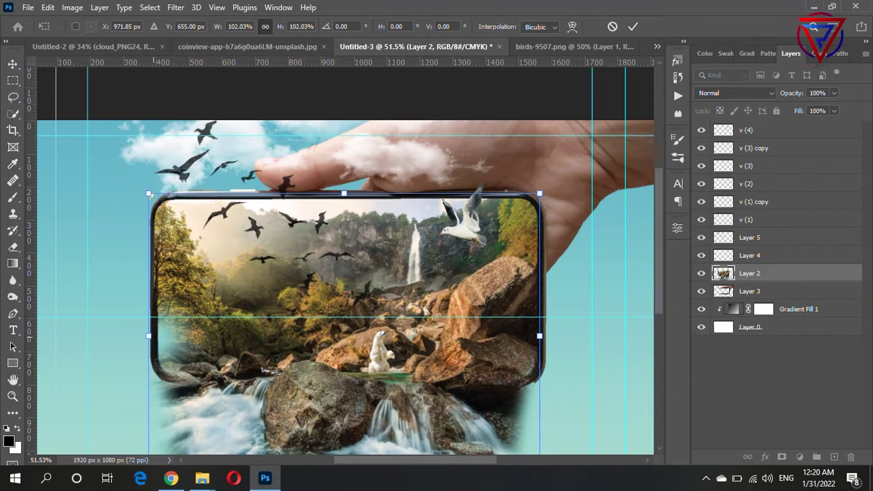
pyautogui.press('Return')
pyautogui.scroll(1, 583, 285)
pyautogui.scroll(-3, 540, 300)
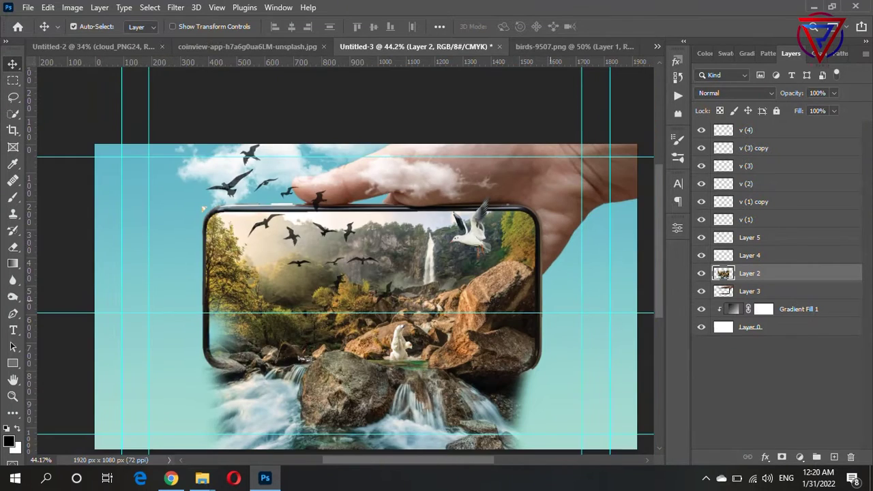
# - Duplicate the seagull and place the copy lower left
pyautogui.hotkey('alt', '[')
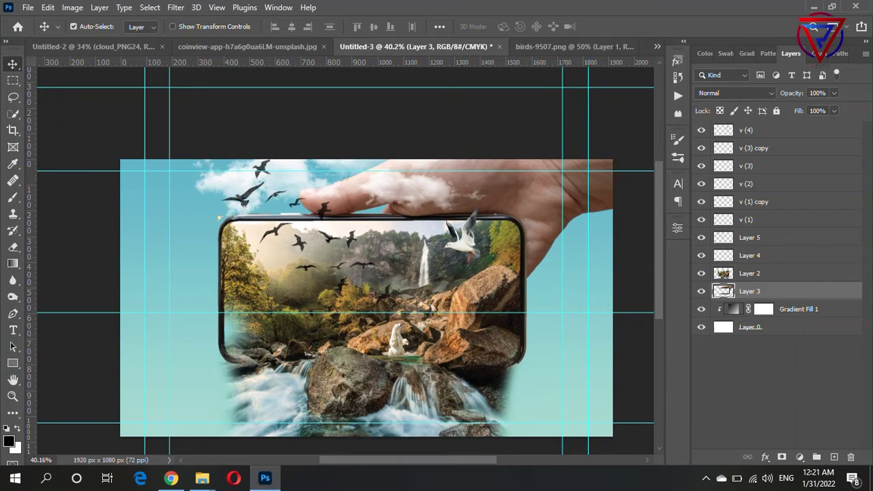
pyautogui.scroll(-2, 339, 378)
pyautogui.scroll(1, 426, 422)
pyautogui.scroll(1, 426, 422)
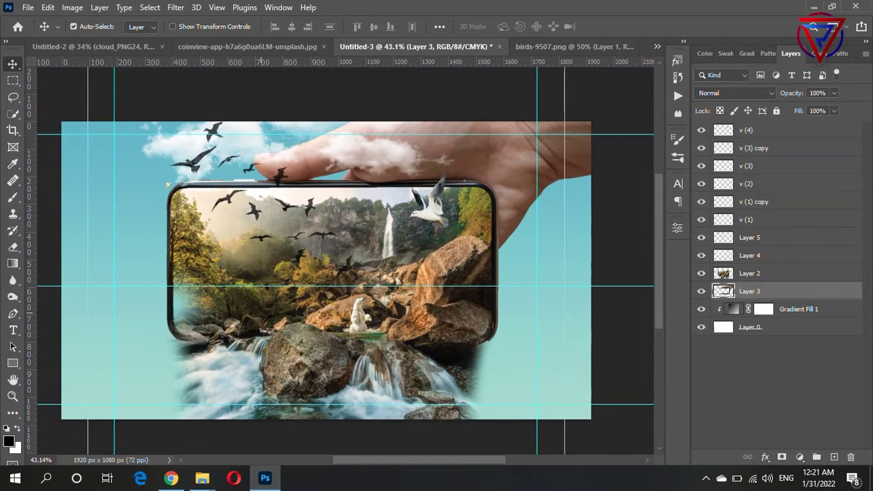
pyautogui.scroll(-1, 414, 229)
pyautogui.moveTo(414, 228); pyautogui.dragTo(376, 265)
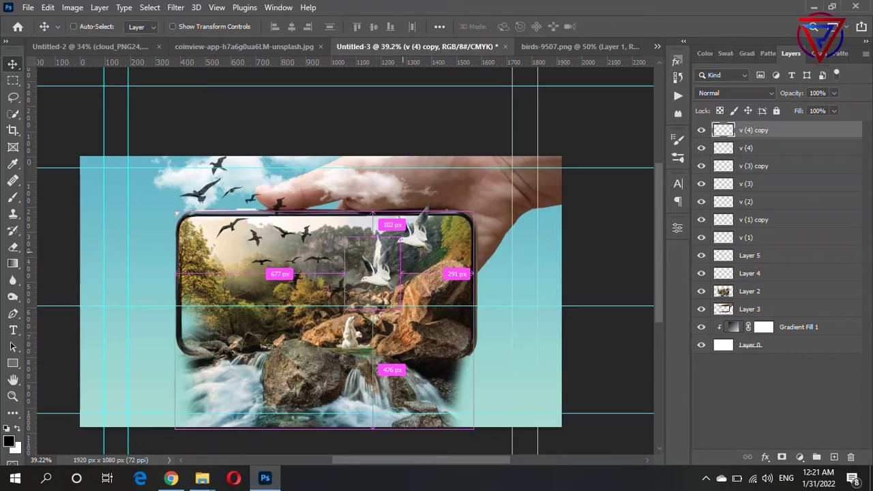
# - Shrink the seagull copy to about 57%
pyautogui.hotkey('ctrl', 't')
pyautogui.scroll(3, 391, 265)
pyautogui.moveTo(403, 228); pyautogui.dragTo(371, 269)
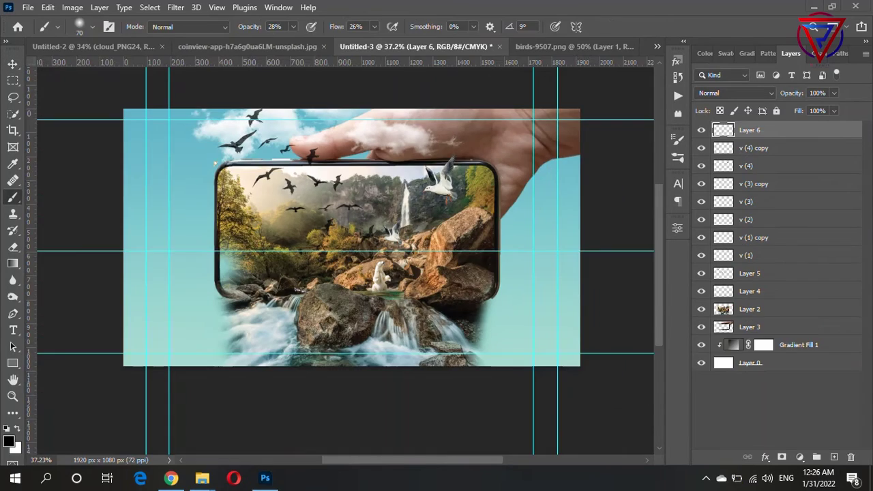
# - Move the cloud from the upper-left sky over to the top of the phone
pyautogui.press('v')
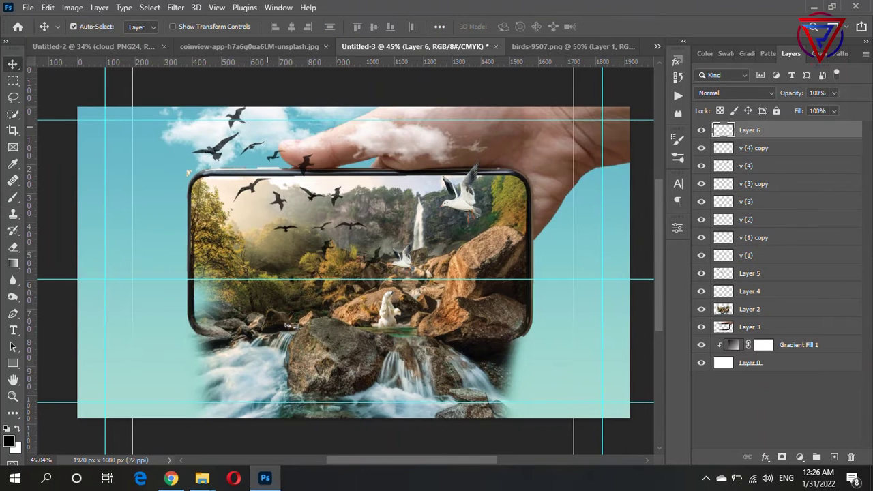
pyautogui.moveTo(293, 111); pyautogui.dragTo(189, 122)
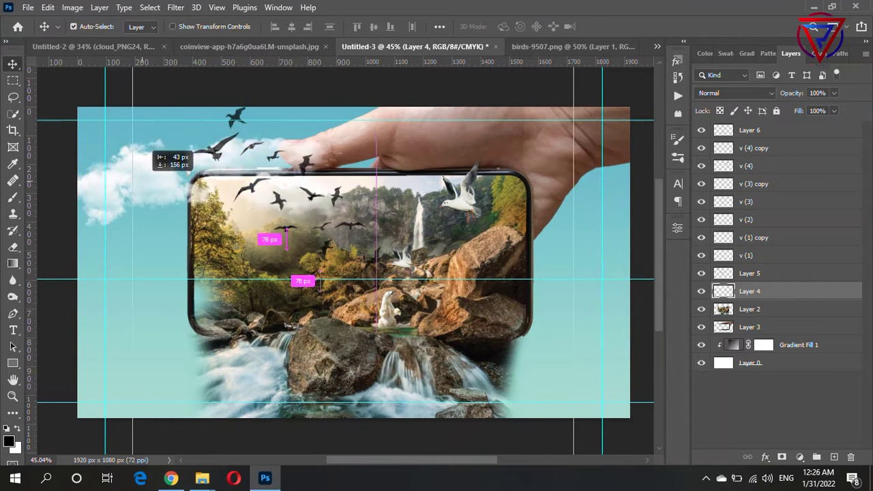
pyautogui.moveTo(178, 103)
pyautogui.mouseDown()
pyautogui.moveTo(133, 156)
pyautogui.moveTo(143, 174)
pyautogui.moveTo(201, 126)
pyautogui.mouseUp()
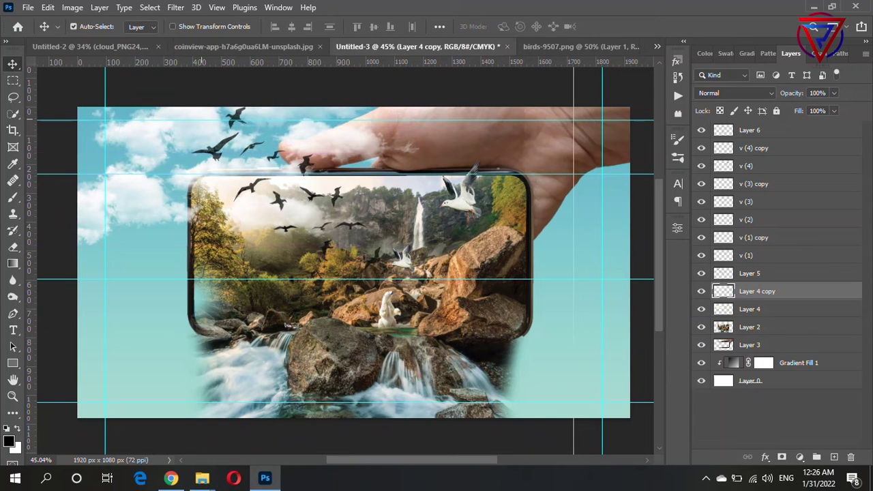
pyautogui.moveTo(150, 192); pyautogui.dragTo(235, 194)
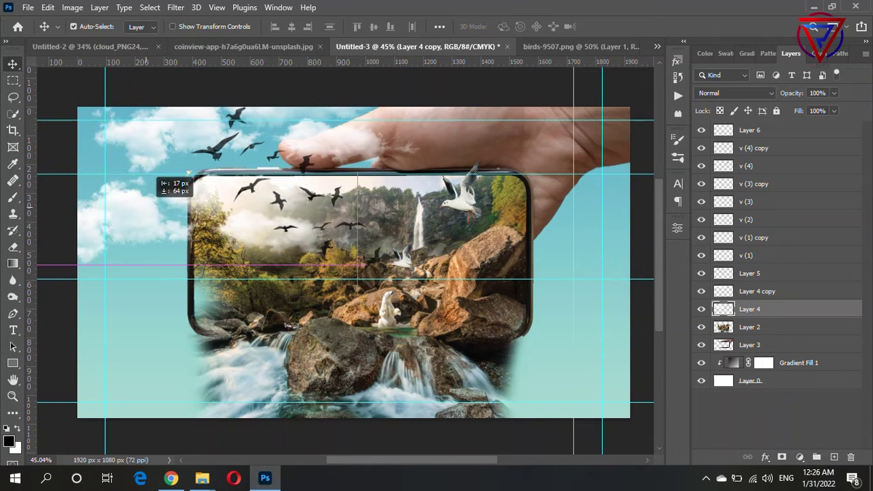
# - Perspective-taper the cloud over the phone top and place the second cloud upper-left
pyautogui.hotkey('ctrl', 't')
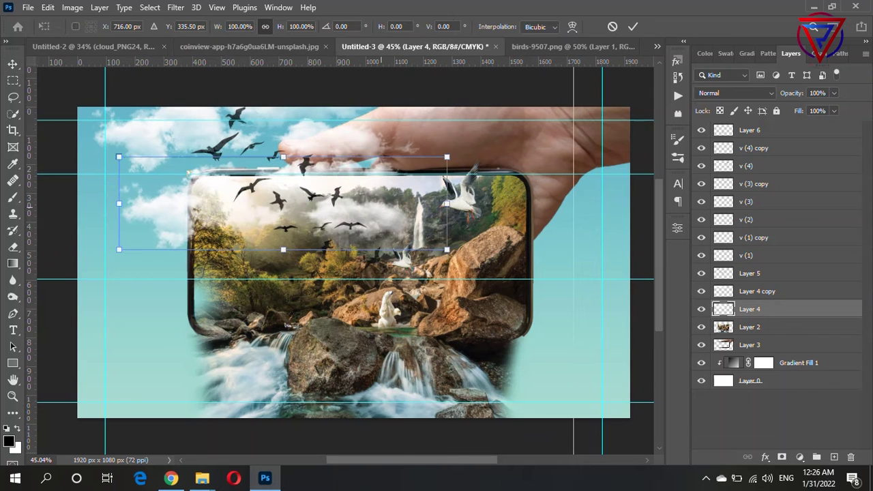
pyautogui.rightClick(381, 197)
pyautogui.click(409, 264)
pyautogui.moveTo(447, 156); pyautogui.dragTo(447, 180)
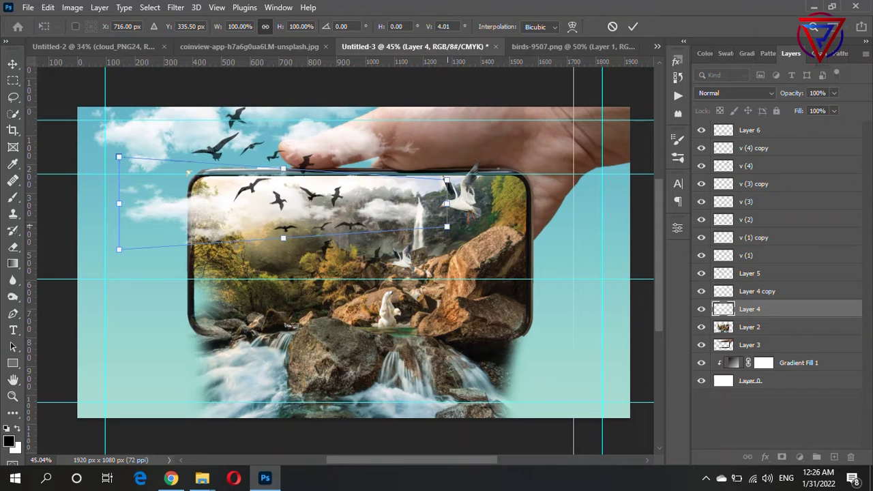
pyautogui.moveTo(118, 198); pyautogui.dragTo(135, 183)
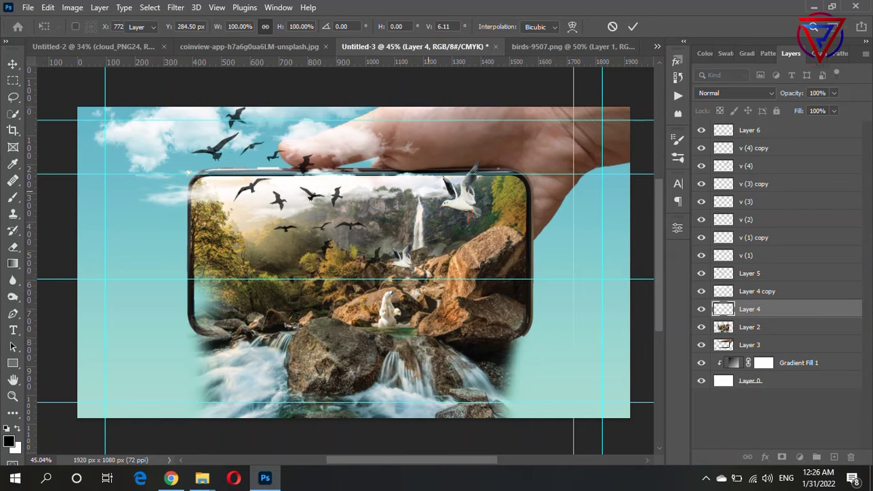
pyautogui.press('Return')
pyautogui.moveTo(135, 184)
pyautogui.mouseDown()
pyautogui.moveTo(156, 143)
pyautogui.moveTo(203, 126)
pyautogui.mouseUp()
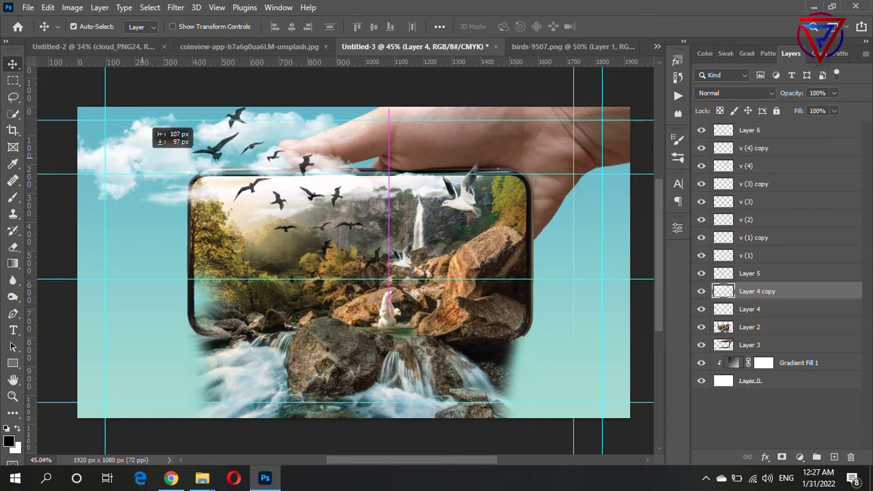
pyautogui.scroll(-3, 300, 207)
# - On the waterfall scene layer, erase the dark shadow along the scene's right edge
pyautogui.scroll(2, 300, 207)
pyautogui.scroll(1, 300, 207)
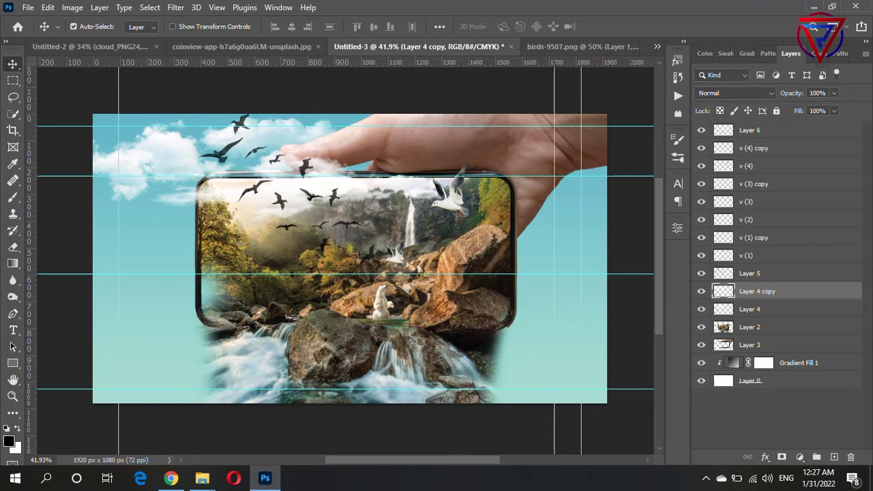
pyautogui.click(749, 327)
pyautogui.scroll(4, 546, 358)
pyautogui.press('e')
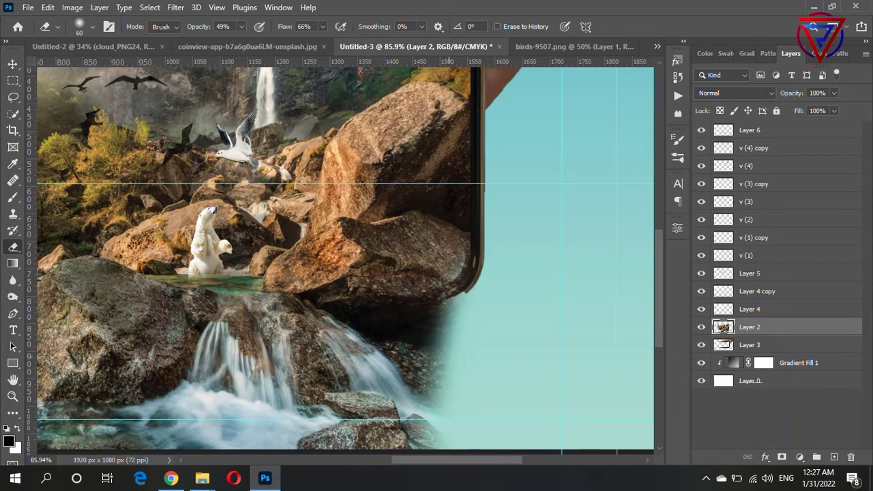
pyautogui.rightClick(454, 235)
pyautogui.press('Escape')
pyautogui.moveTo(443, 315)
pyautogui.mouseDown()
pyautogui.moveTo(409, 334)
pyautogui.moveTo(443, 375)
pyautogui.moveTo(422, 399)
pyautogui.moveTo(409, 341)
pyautogui.moveTo(419, 389)
pyautogui.mouseUp()
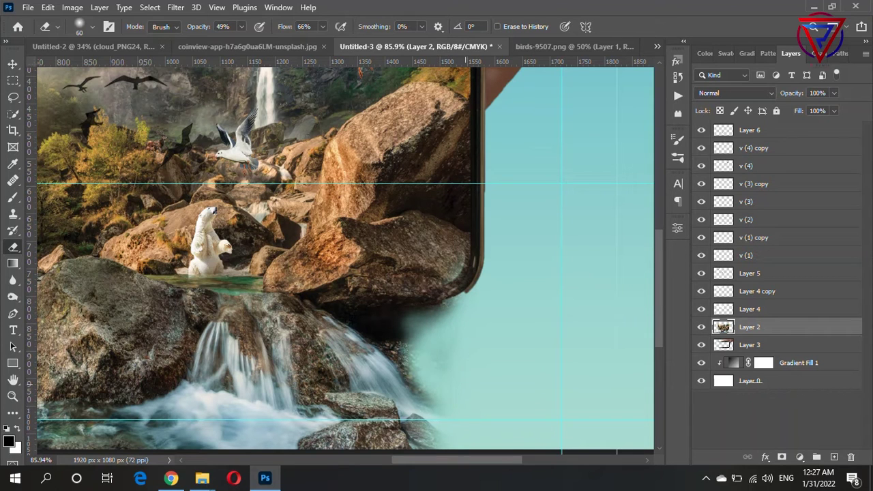
# - Lower the eraser flow, enlarge it to 150, and fade more of the dark edge by the rocks
pyautogui.rightClick(487, 235)
pyautogui.press('Escape')
pyautogui.moveTo(322, 26); pyautogui.dragTo(312, 41)
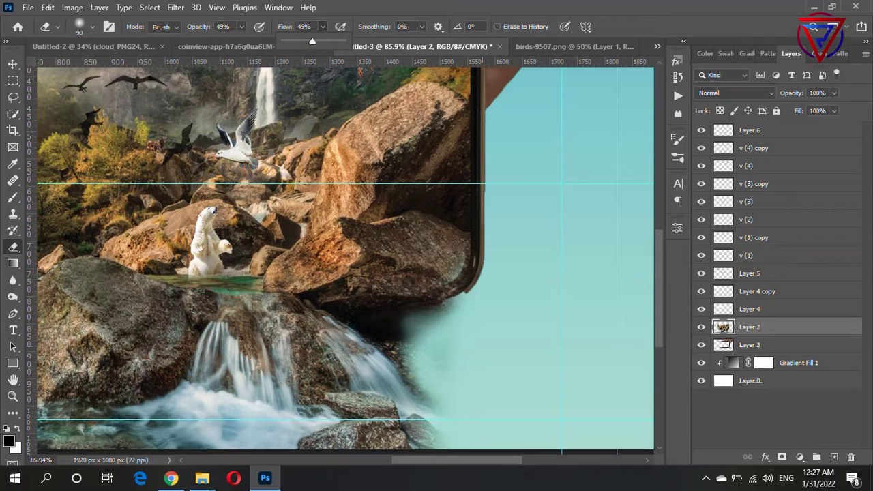
pyautogui.press(']')
pyautogui.press(']')
pyautogui.press(']')
pyautogui.moveTo(436, 341); pyautogui.dragTo(447, 395)
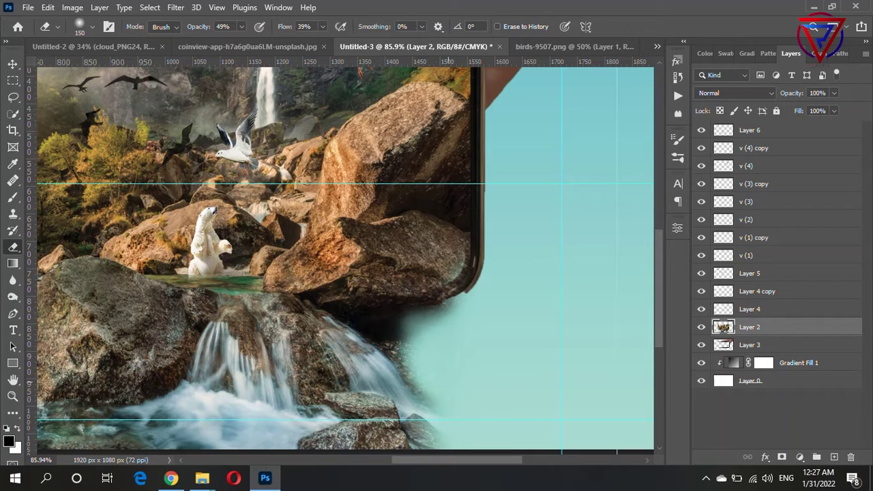
pyautogui.moveTo(402, 364); pyautogui.dragTo(406, 327)
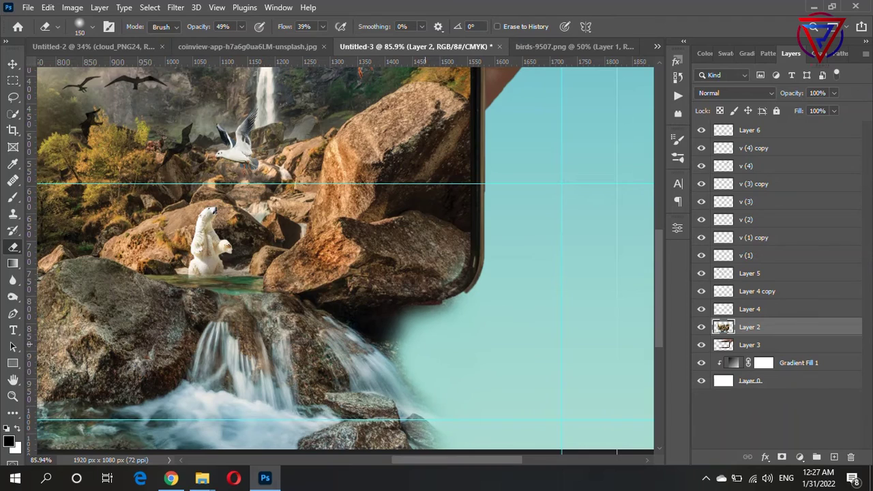
# - Fit the image on screen and lighten the dark rock patch at the phone's left edge
pyautogui.hotkey('ctrl', '0')
pyautogui.scroll(5, 171, 218)
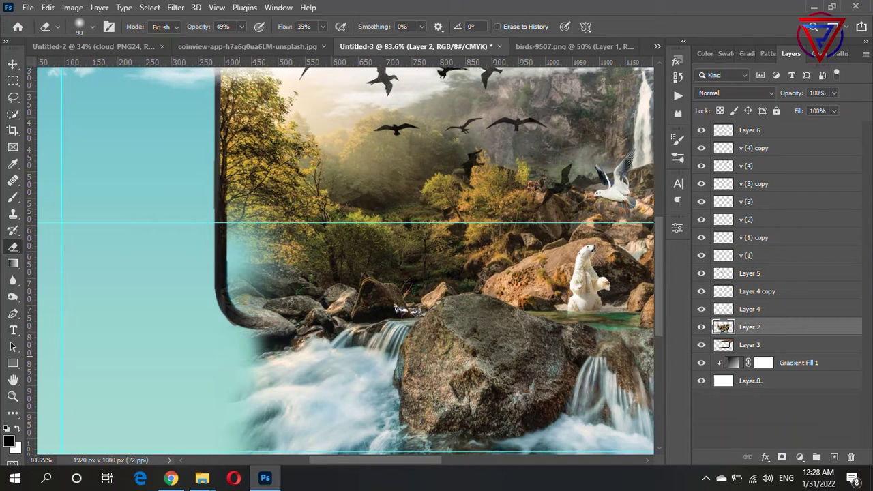
pyautogui.click(267, 345)
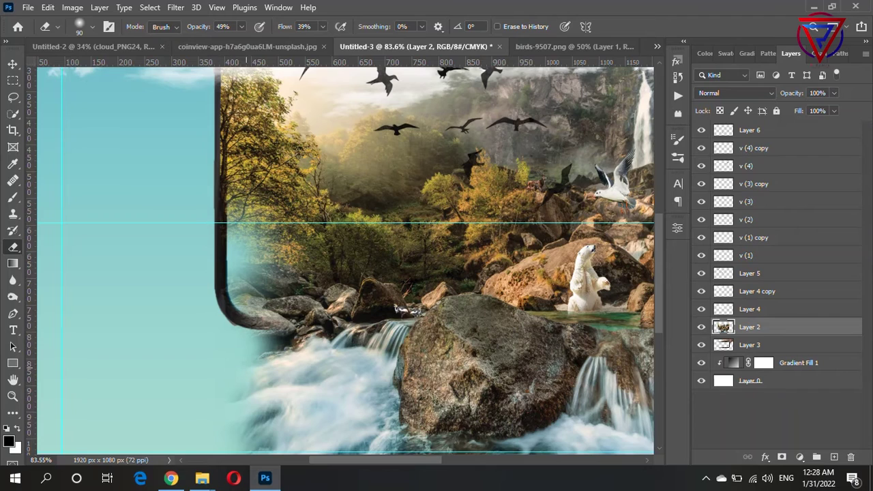
pyautogui.scroll(-5, 242, 308)
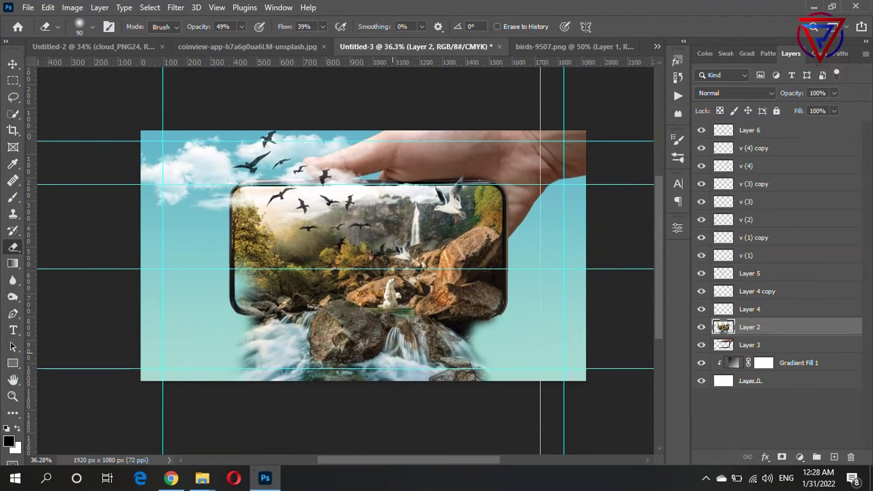
pyautogui.scroll(3, 521, 346)
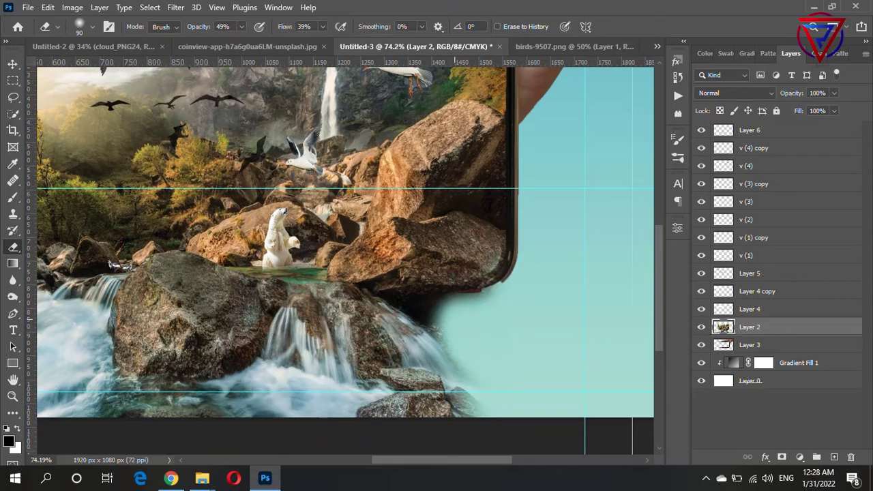
pyautogui.scroll(-2, 560, 352)
pyautogui.scroll(1, 611, 272)
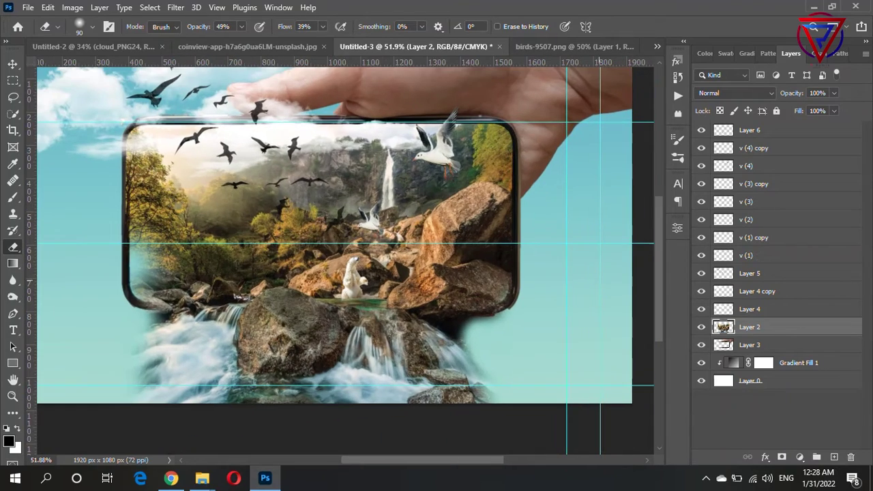
pyautogui.press('v')
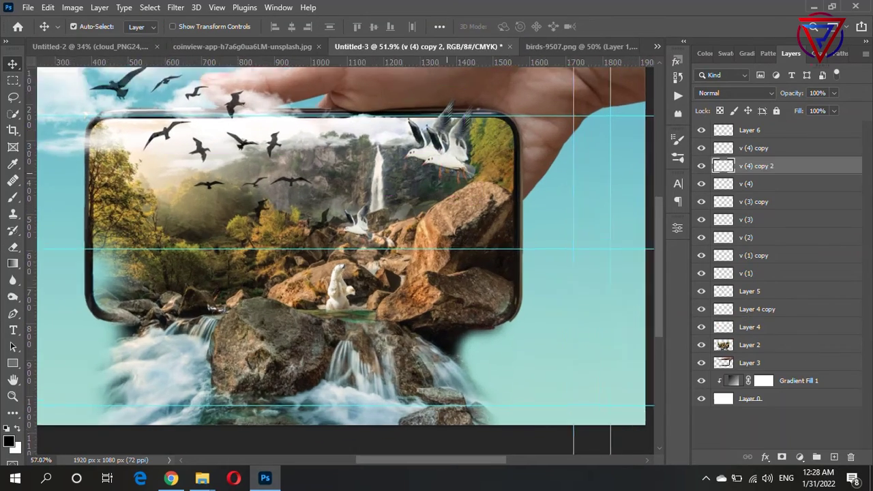
pyautogui.scroll(3, 437, 147)
# - Move the copied seagull right of the first, and delete its part outside the phone frame
pyautogui.moveTo(436, 146); pyautogui.dragTo(546, 194)
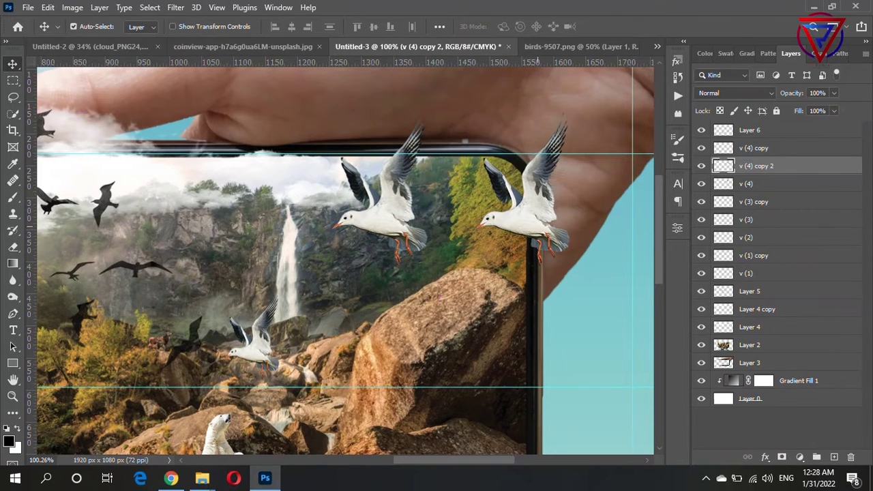
pyautogui.scroll(-2, 477, 303)
pyautogui.scroll(-1, 477, 304)
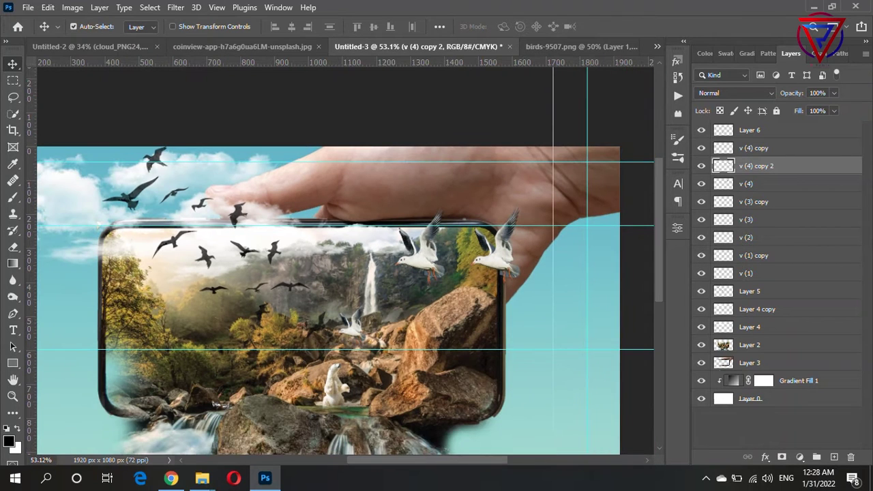
pyautogui.keyDown('ctrl'); pyautogui.click(722, 362); pyautogui.keyUp('ctrl')
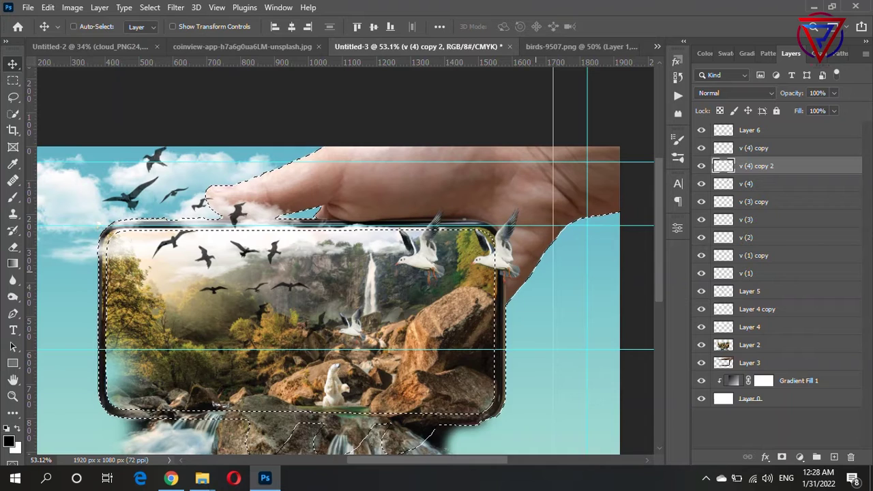
pyautogui.hotkey('ctrl', 'shift', 'i')
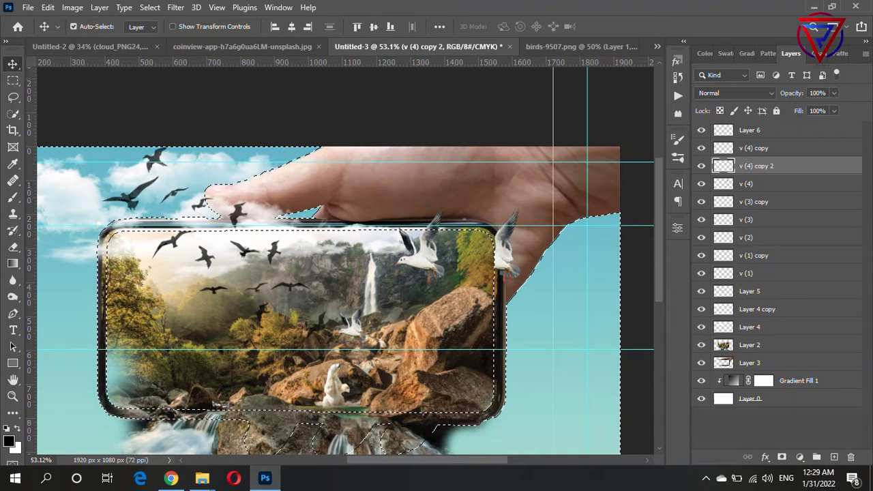
pyautogui.press('Delete')
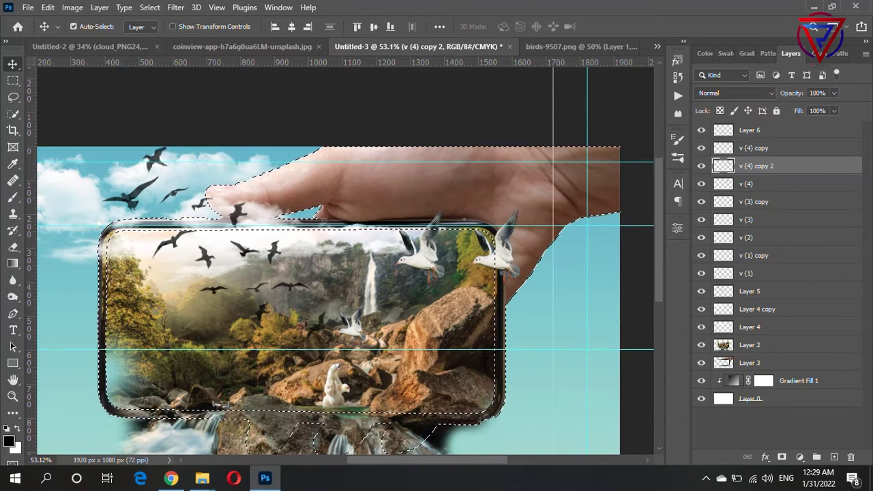
pyautogui.press('Delete')
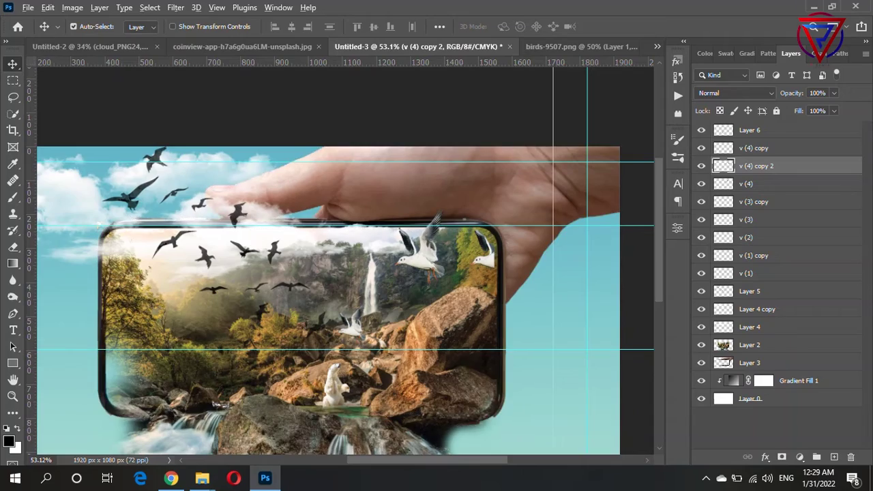
pyautogui.scroll(2, 525, 244)
pyautogui.scroll(2, 524, 245)
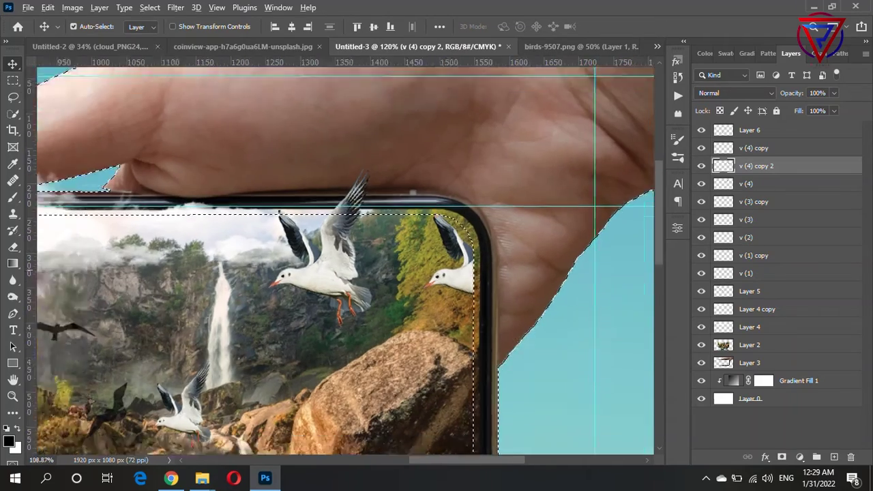
pyautogui.scroll(-3, 580, 238)
pyautogui.scroll(1, 579, 239)
pyautogui.scroll(-2, 273, 239)
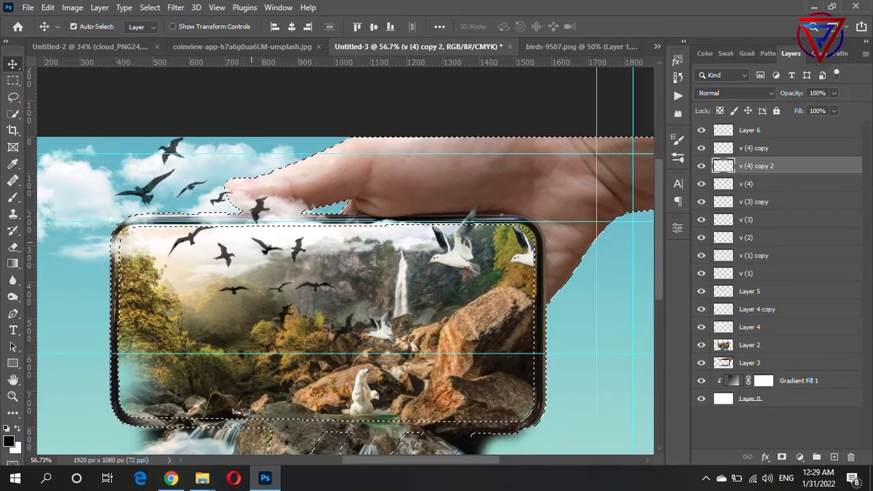
pyautogui.scroll(5, 273, 239)
# - Set the Eraser on landscape Layer 2 to 100% flow and 100% opacity
pyautogui.press('e')
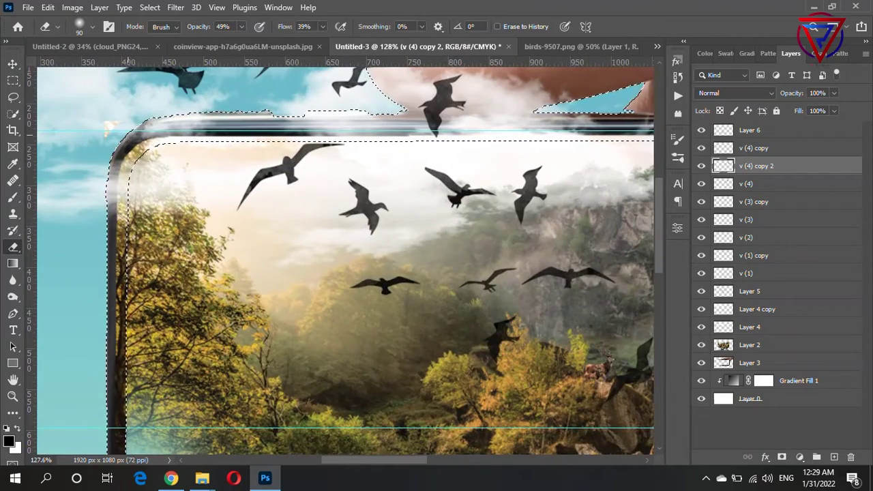
pyautogui.scroll(-3, 341, 259)
pyautogui.scroll(2, 341, 259)
pyautogui.scroll(3, 602, 177)
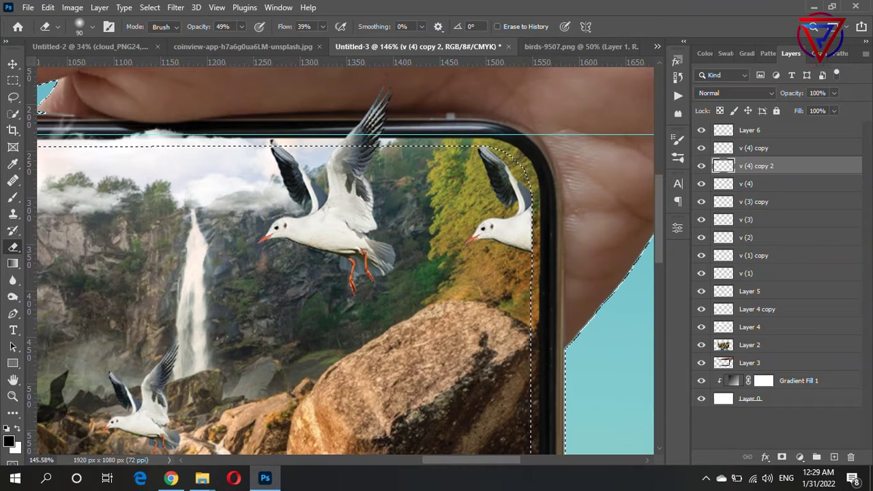
pyautogui.click(749, 362)
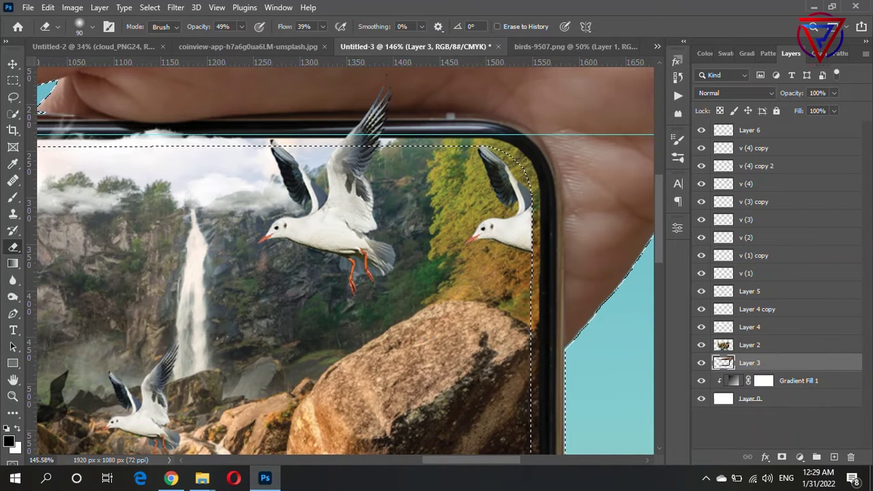
pyautogui.hotkey('alt', ']')
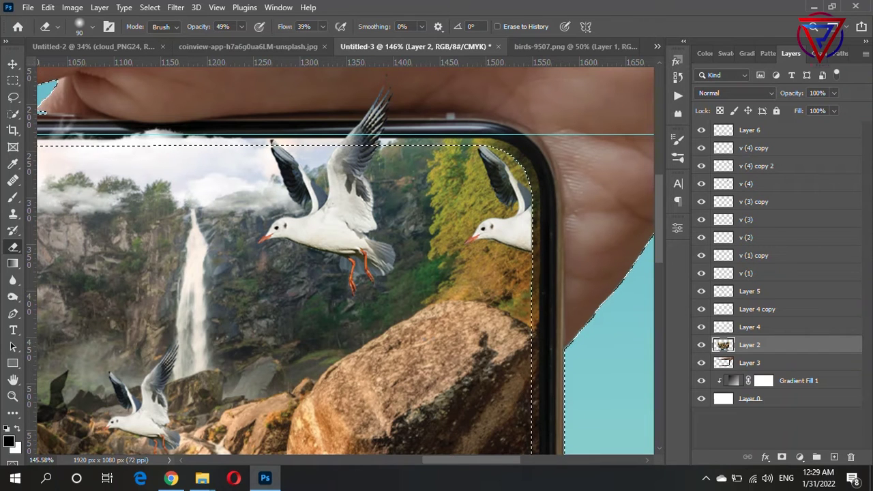
pyautogui.click(323, 27)
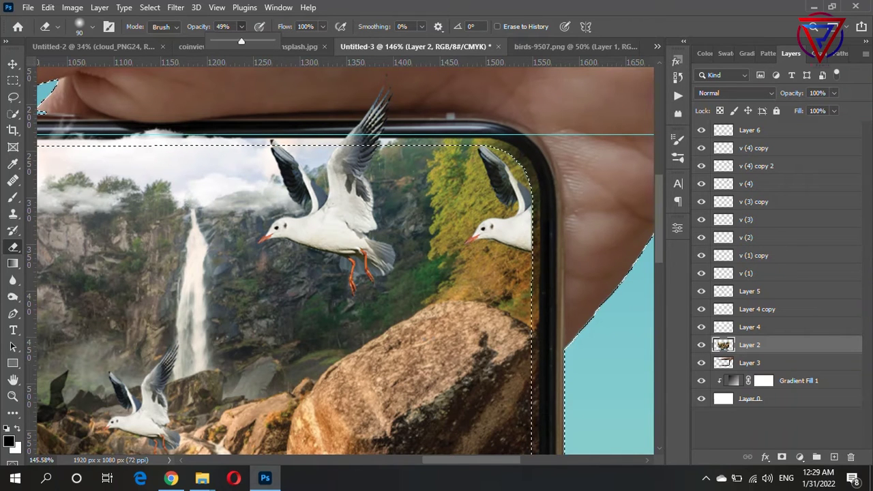
pyautogui.press('0')
# - Deselect the phone-frame selection
pyautogui.scroll(-3, 627, 181)
pyautogui.scroll(-2, 341, 259)
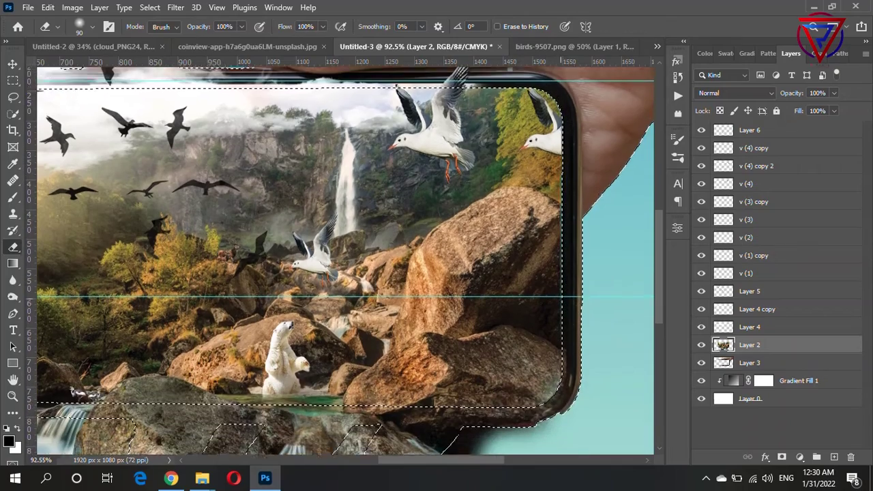
pyautogui.scroll(-2, 341, 259)
pyautogui.scroll(-3, 327, 163)
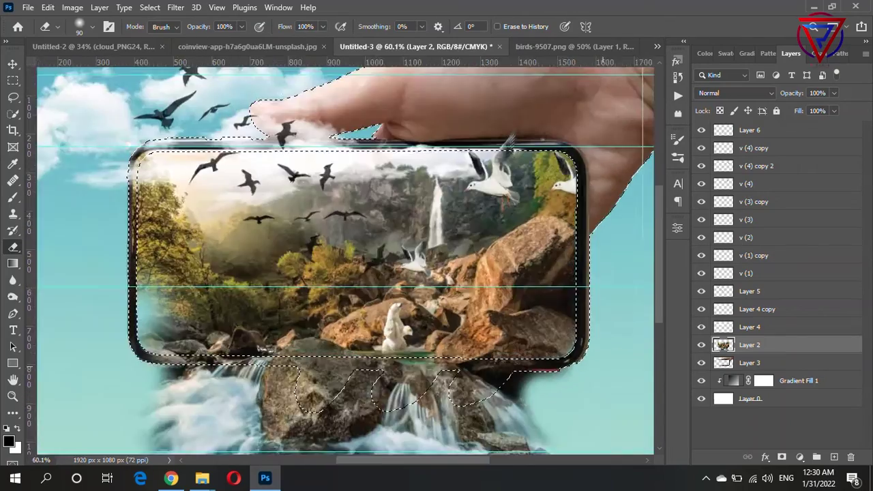
pyautogui.scroll(2, 327, 163)
pyautogui.scroll(-2, 327, 164)
pyautogui.scroll(4, 327, 164)
pyautogui.scroll(1, 510, 171)
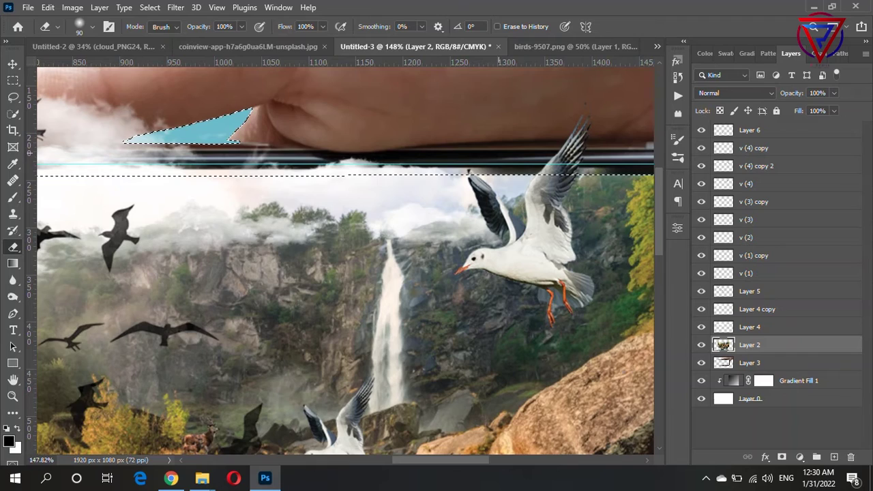
pyautogui.scroll(-1, 510, 170)
pyautogui.scroll(-2, 464, 193)
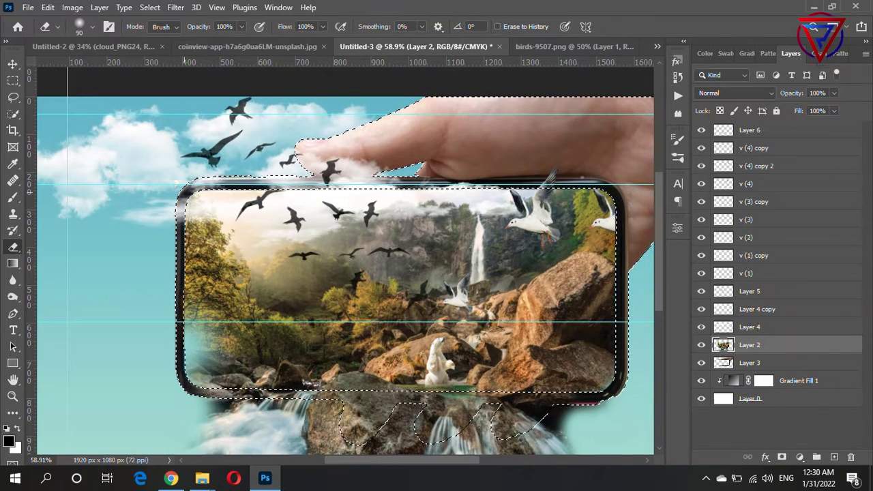
pyautogui.scroll(-1, 217, 265)
pyautogui.hotkey('ctrl', 'd')
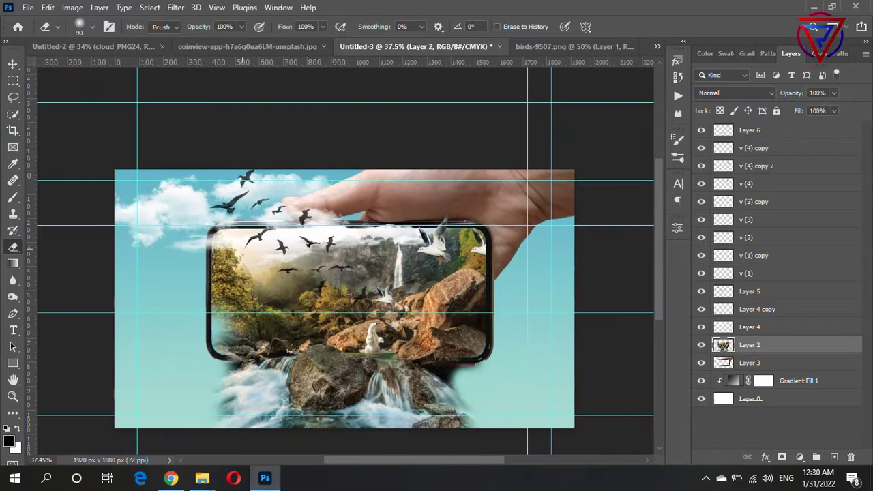
pyautogui.scroll(1, 196, 294)
pyautogui.scroll(-2, 222, 236)
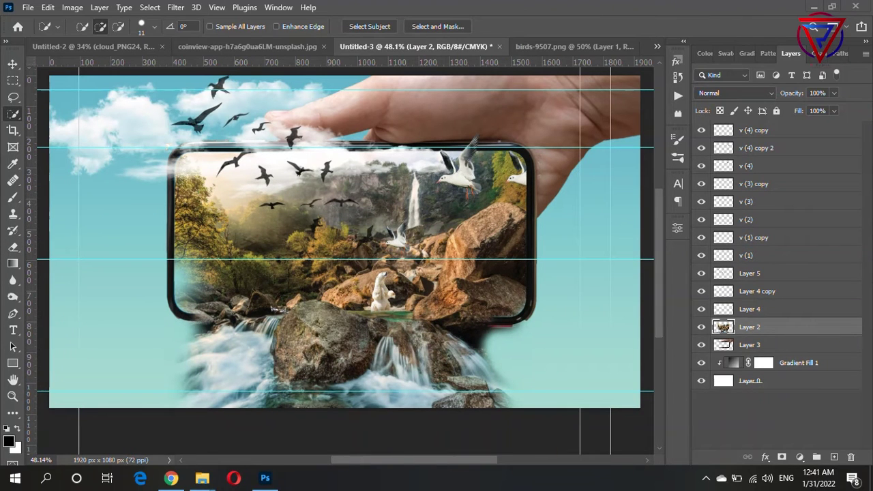
# - Add a 'Waterfall' text title at about 245 pt, placed low on the phone screen
pyautogui.press('t')
pyautogui.click(236, 289)
pyautogui.write('waterfallW')
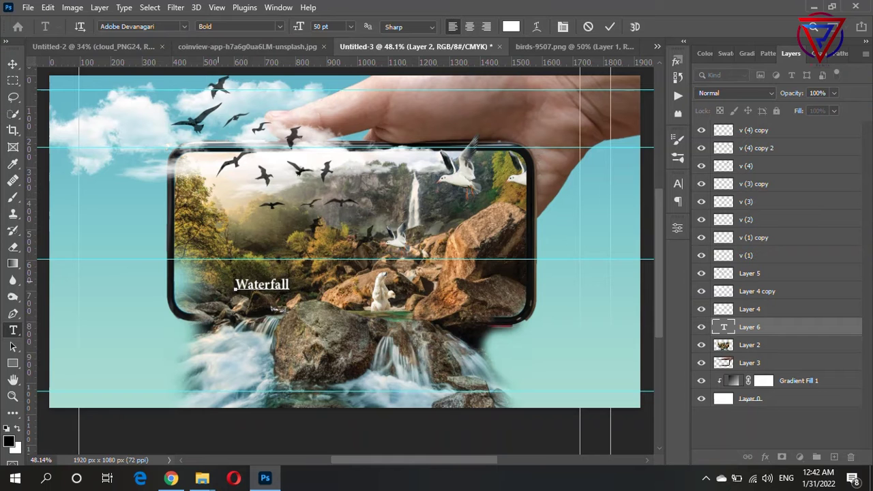
pyautogui.moveTo(291, 277); pyautogui.dragTo(498, 184)
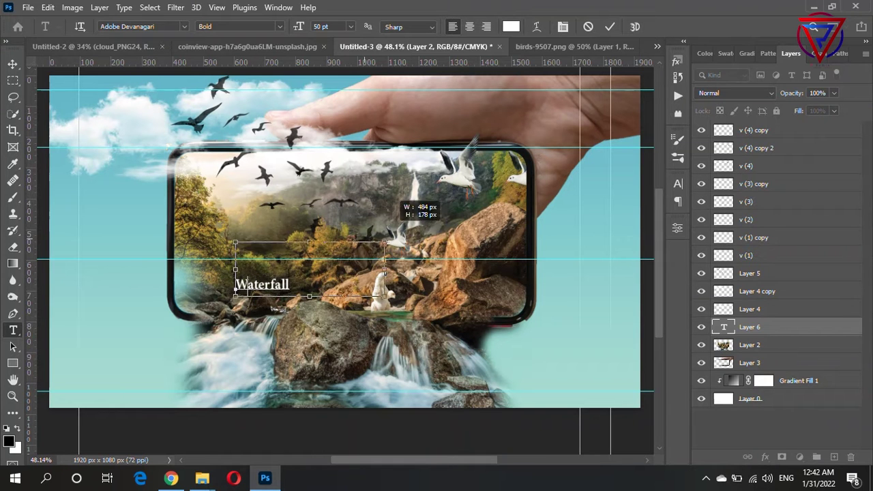
pyautogui.scroll(2, 341, 252)
pyautogui.click(12, 63)
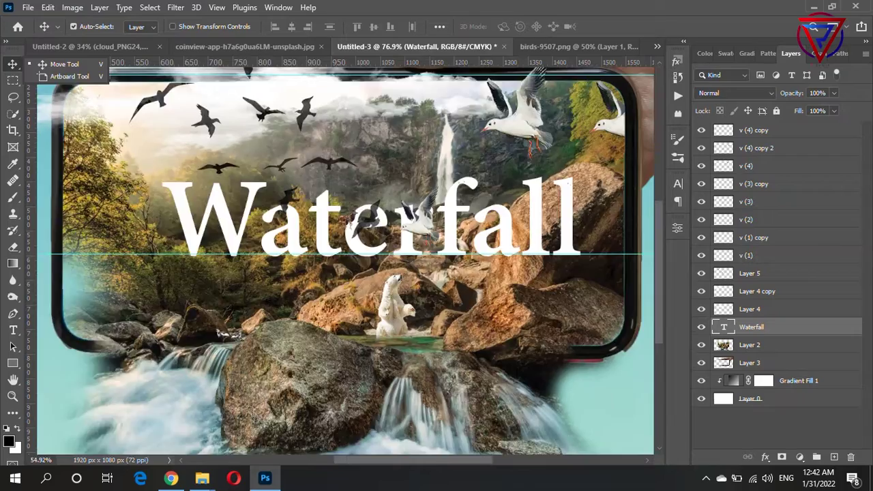
pyautogui.scroll(-2, 400, 205)
pyautogui.moveTo(386, 194); pyautogui.dragTo(417, 250)
pyautogui.scroll(2, 418, 250)
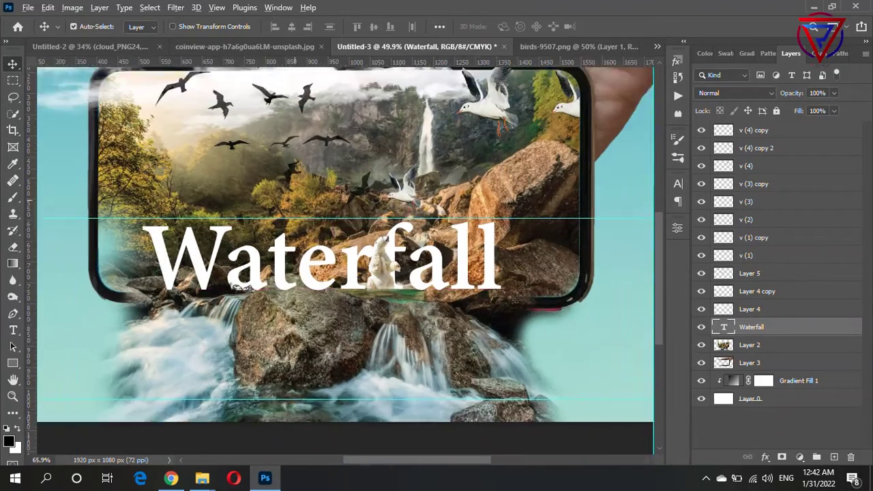
pyautogui.scroll(2, 291, 286)
pyautogui.scroll(-2, 291, 287)
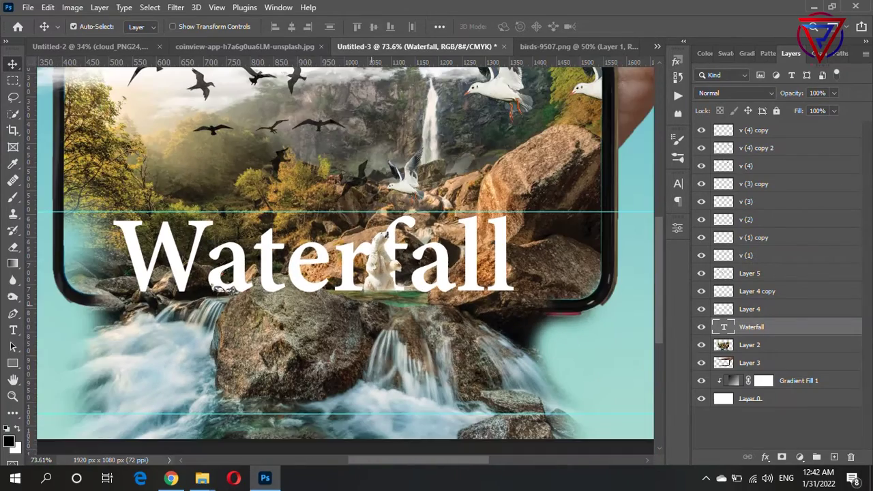
pyautogui.scroll(-2, 518, 276)
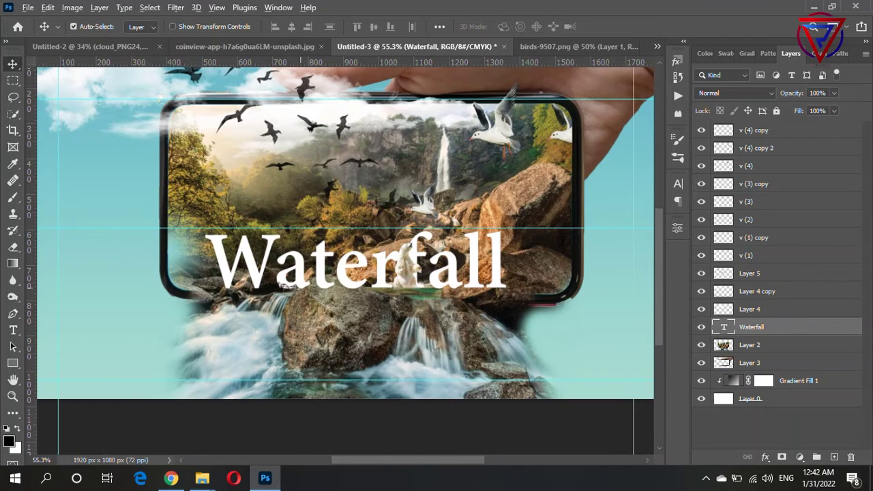
pyautogui.scroll(7, 285, 286)
pyautogui.keyDown('ctrl'); pyautogui.click(281, 286); pyautogui.keyUp('ctrl')
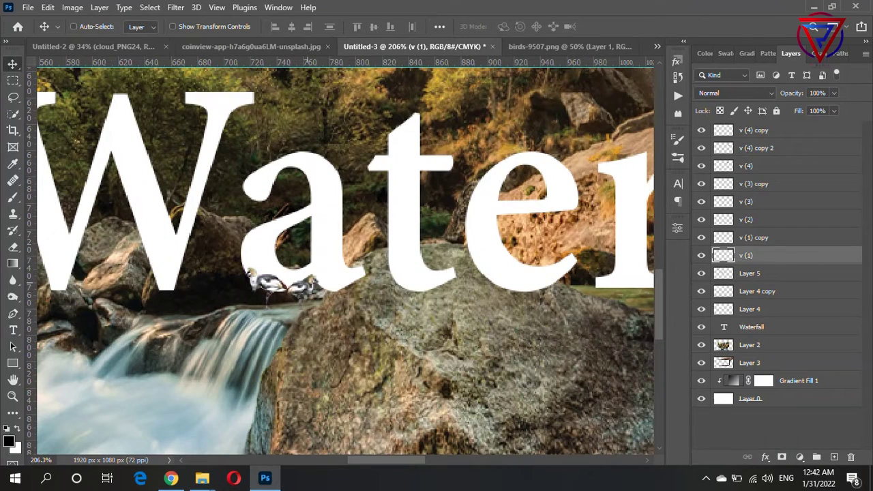
# - Enlarge the birds layer v (1) to about 126% and place a duplicate pair to their right
pyautogui.hotkey('ctrl', 't')
pyautogui.moveTo(312, 271); pyautogui.dragTo(283, 254)
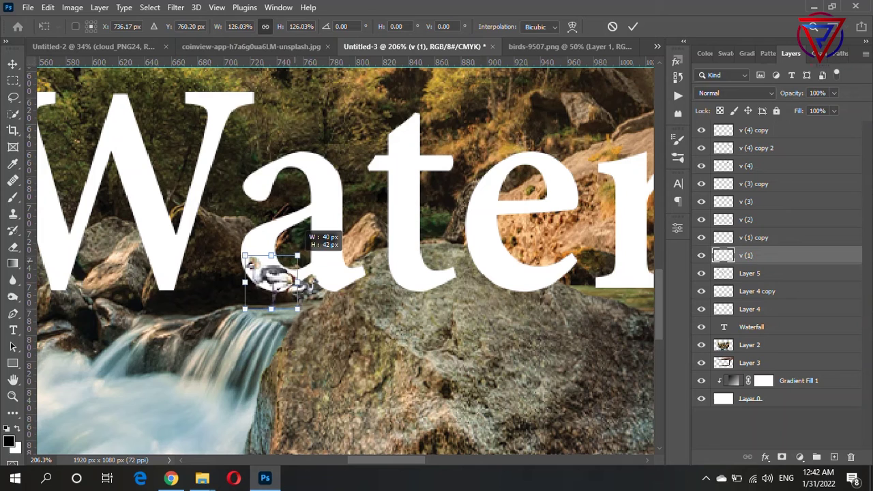
pyautogui.press('Return')
pyautogui.moveTo(272, 279)
pyautogui.mouseDown()
pyautogui.moveTo(304, 294)
pyautogui.moveTo(332, 263)
pyautogui.mouseUp()
pyautogui.hotkey('ctrl', 't')
pyautogui.press('Return')
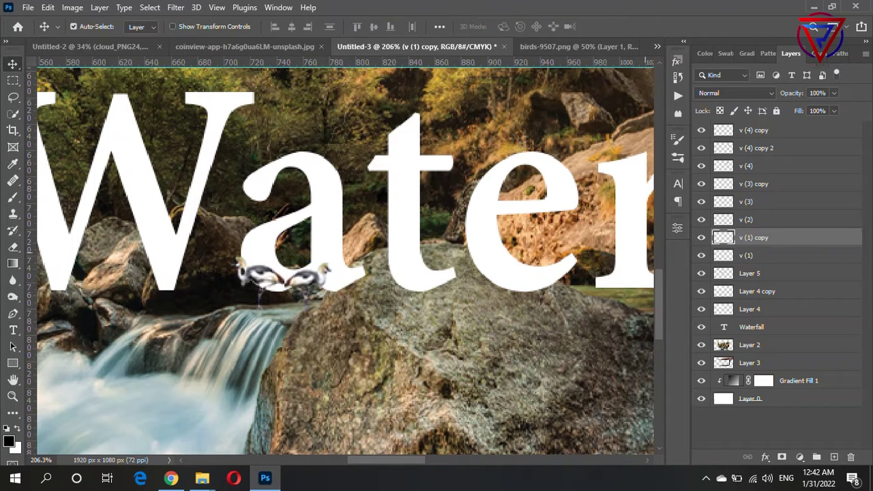
pyautogui.click(177, 266)
pyautogui.scroll(-3, 178, 266)
pyautogui.scroll(-3, 177, 266)
pyautogui.scroll(2, 178, 265)
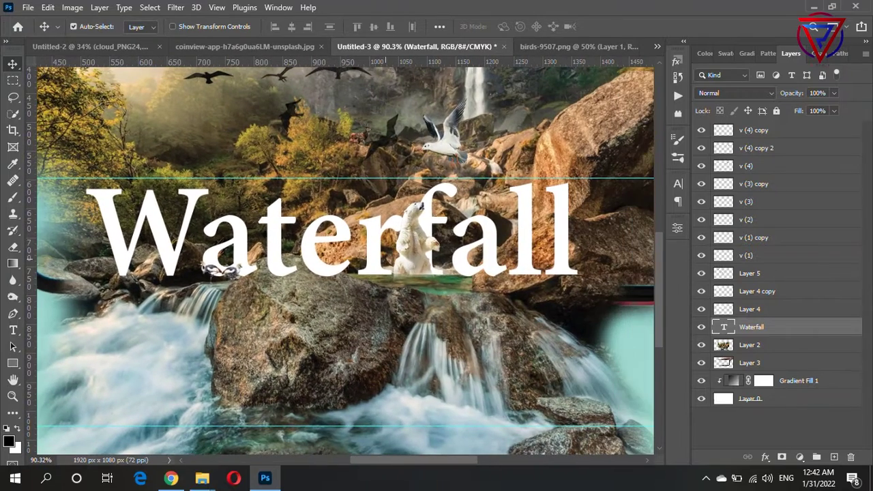
pyautogui.click(749, 344)
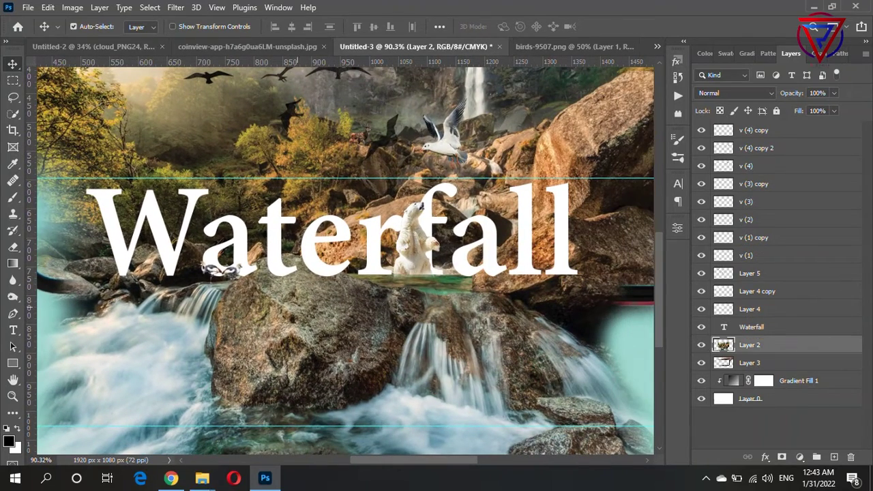
# - Quick-select the big rock beneath the title and copy it onto new Layer 6
pyautogui.click(12, 113)
pyautogui.moveTo(247, 280); pyautogui.dragTo(345, 279)
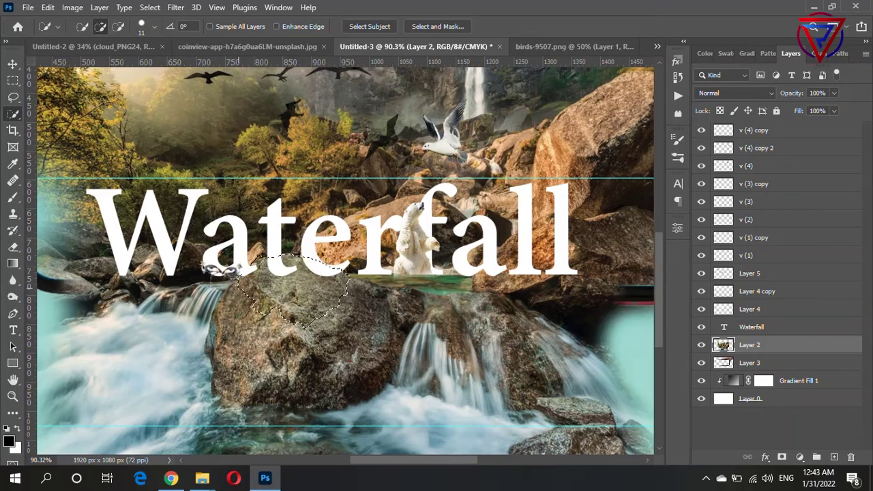
pyautogui.scroll(3, 328, 273)
pyautogui.scroll(3, 316, 251)
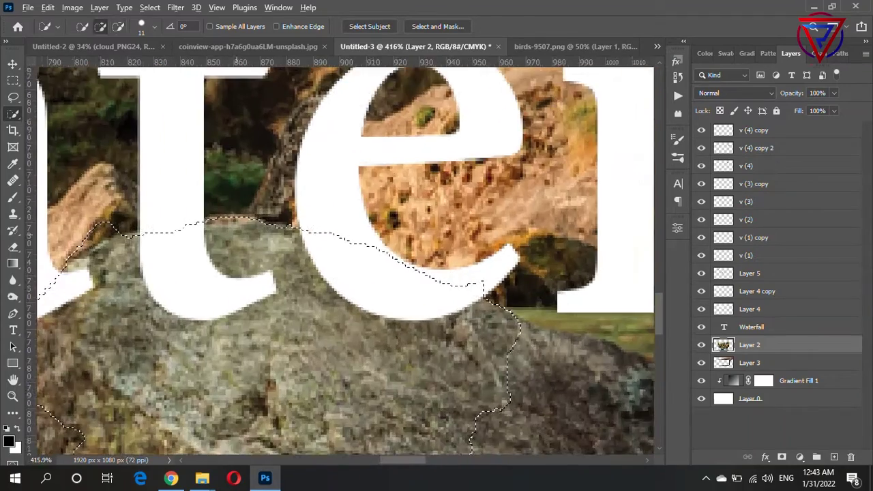
pyautogui.scroll(-1, 317, 251)
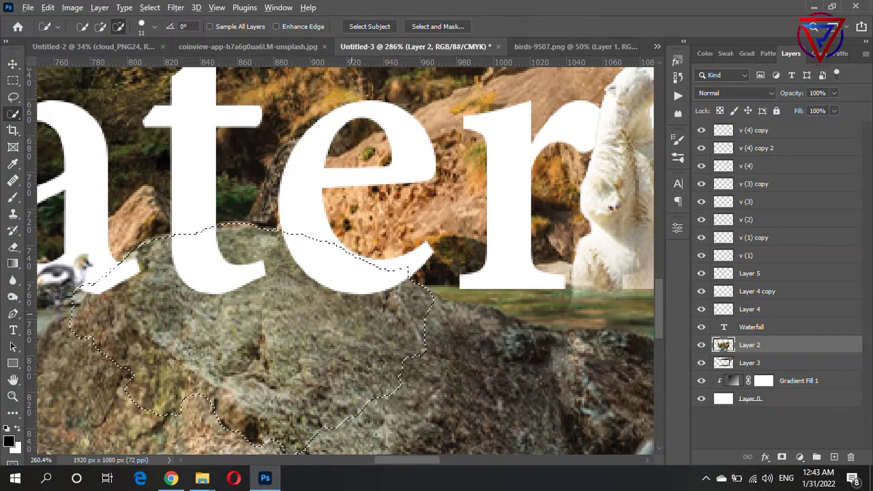
pyautogui.scroll(-3, 360, 273)
pyautogui.hotkey('ctrl', 'j')
pyautogui.hotkey('alt', ']')
pyautogui.scroll(-3, 316, 251)
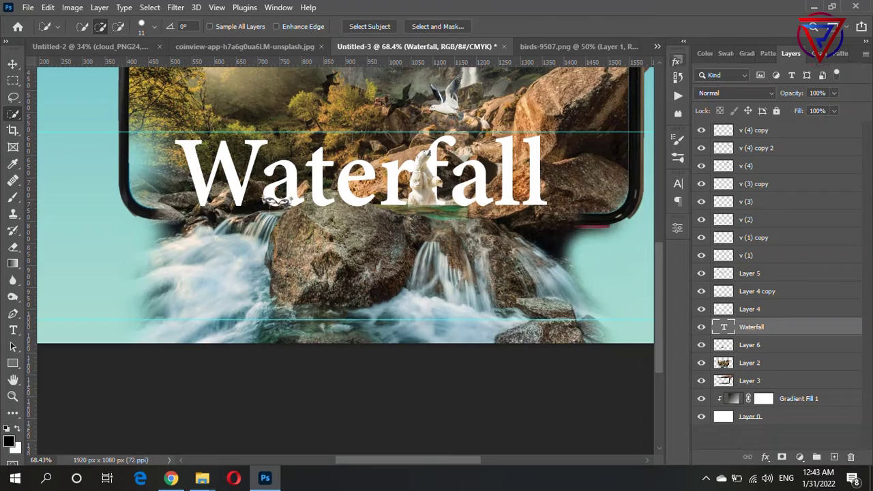
pyautogui.click(677, 60)
# - Apply a chrome style to the title and move rock Layer 6 above the Waterfall layer
pyautogui.click(626, 246)
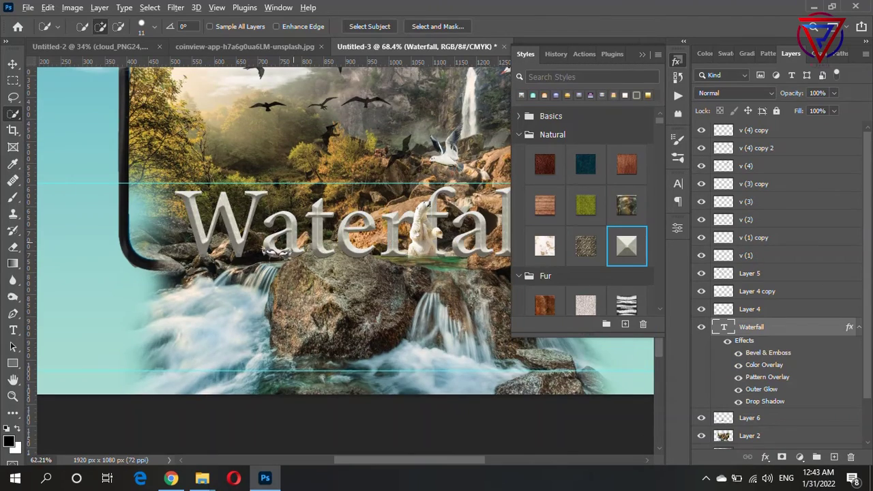
pyautogui.scroll(-2, 341, 259)
pyautogui.scroll(3, 341, 259)
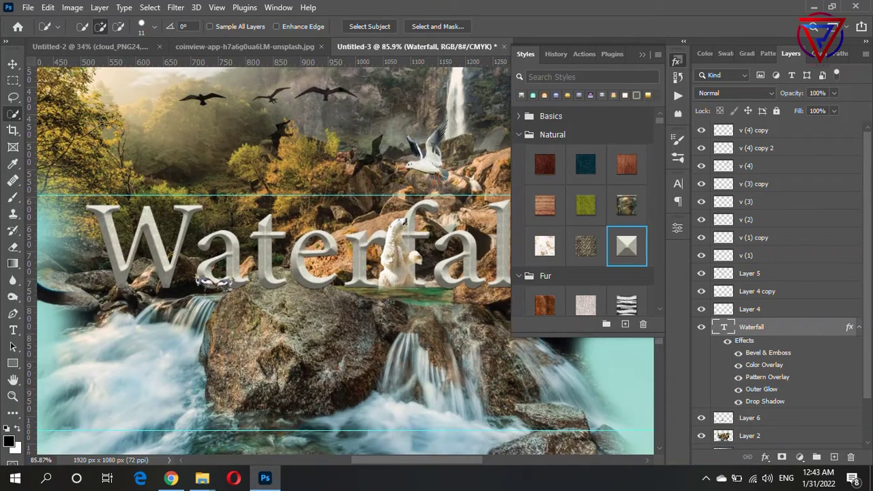
pyautogui.moveTo(749, 417); pyautogui.dragTo(749, 324)
pyautogui.scroll(-3, 340, 259)
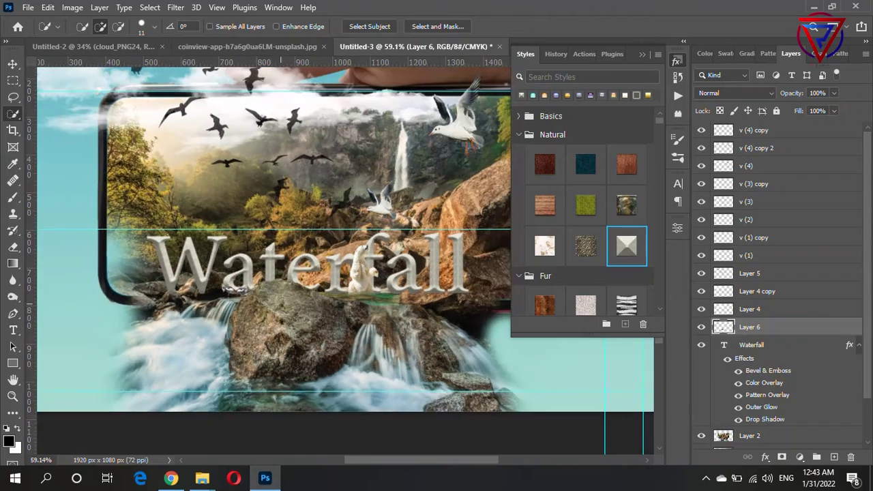
pyautogui.click(677, 60)
pyautogui.scroll(2, 341, 260)
pyautogui.scroll(-2, 340, 259)
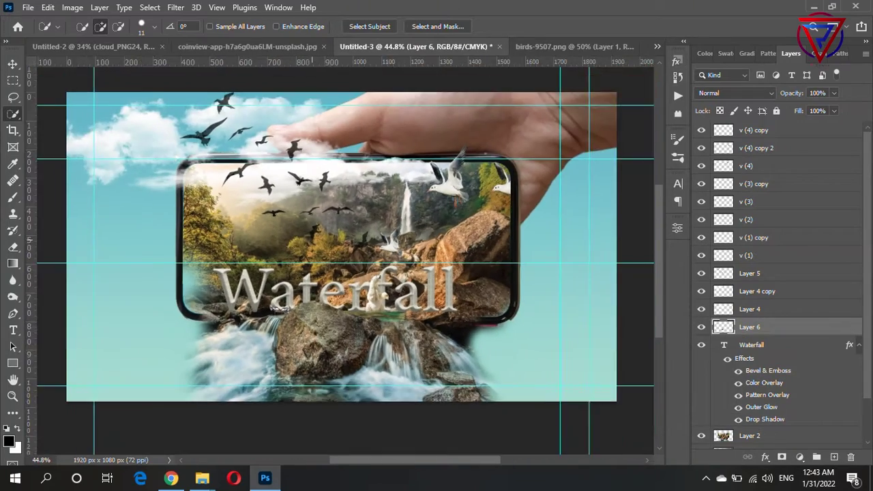
pyautogui.scroll(1, 341, 259)
pyautogui.scroll(-2, 777, 286)
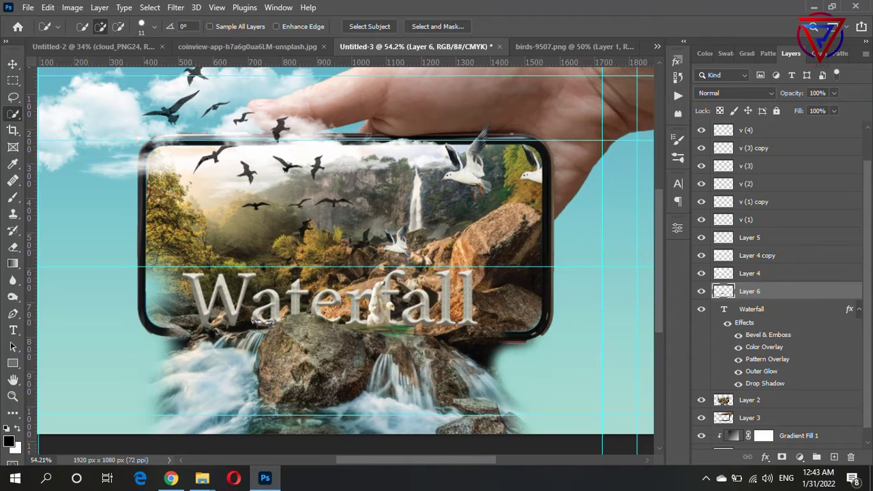
pyautogui.scroll(-1, 777, 286)
# - Give the Waterfall title a glossy teal style and duplicate the layer
pyautogui.click(751, 295)
pyautogui.click(677, 60)
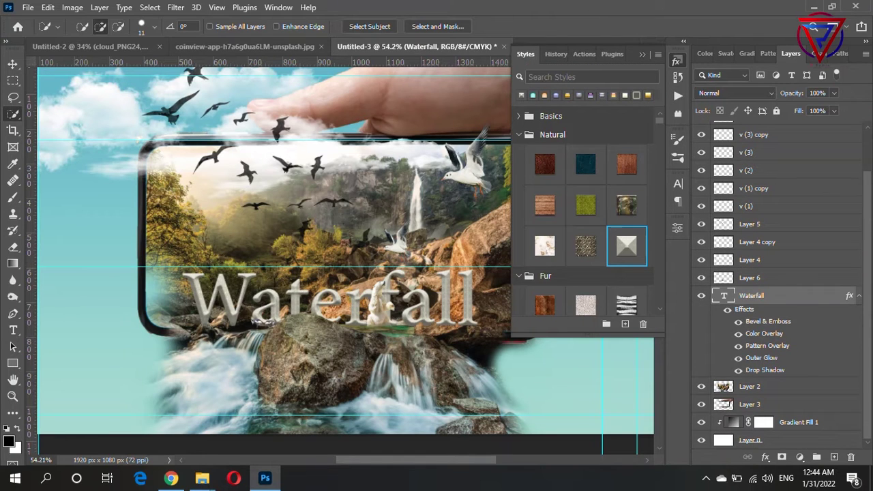
pyautogui.hotkey('ctrl', 'z')
pyautogui.click(677, 60)
pyautogui.scroll(2, 341, 259)
pyautogui.scroll(1, 341, 259)
pyautogui.scroll(-2, 341, 259)
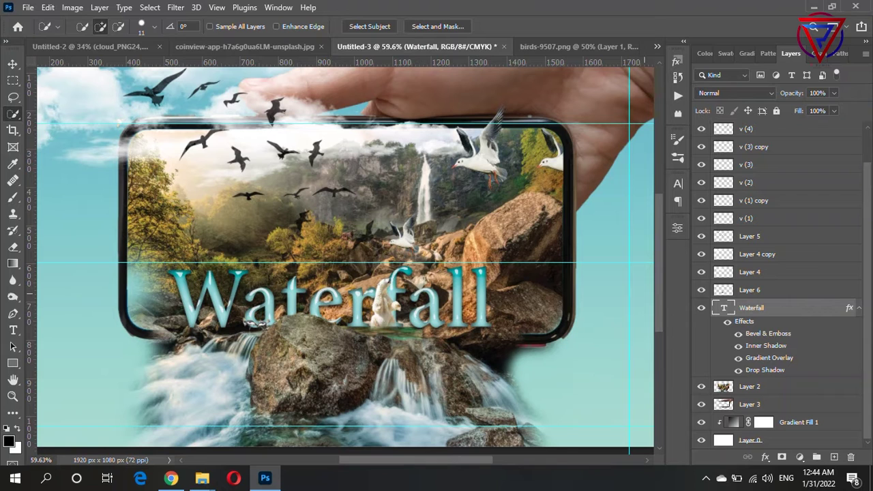
pyautogui.hotkey('ctrl', 'j')
# - Flip the Waterfall copy vertically and position it just below the title as a reflection
pyautogui.hotkey('ctrl', 't')
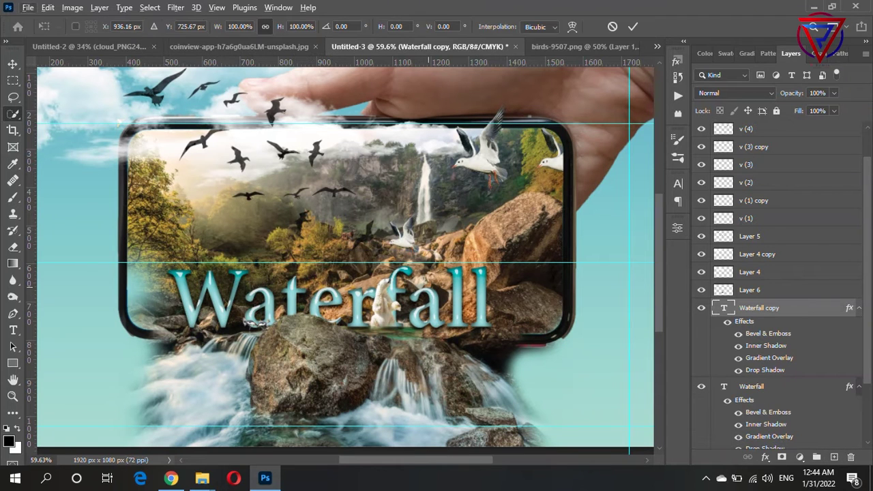
pyautogui.rightClick(458, 293)
pyautogui.click(491, 280)
pyautogui.moveTo(216, 307)
pyautogui.mouseDown()
pyautogui.moveTo(217, 342)
pyautogui.moveTo(219, 335)
pyautogui.mouseUp()
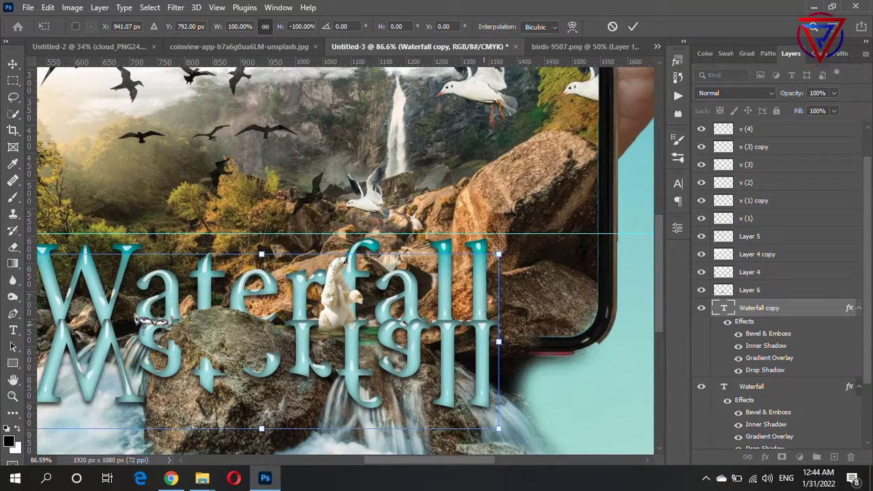
pyautogui.scroll(2, 496, 334)
pyautogui.moveTo(471, 327); pyautogui.dragTo(469, 332)
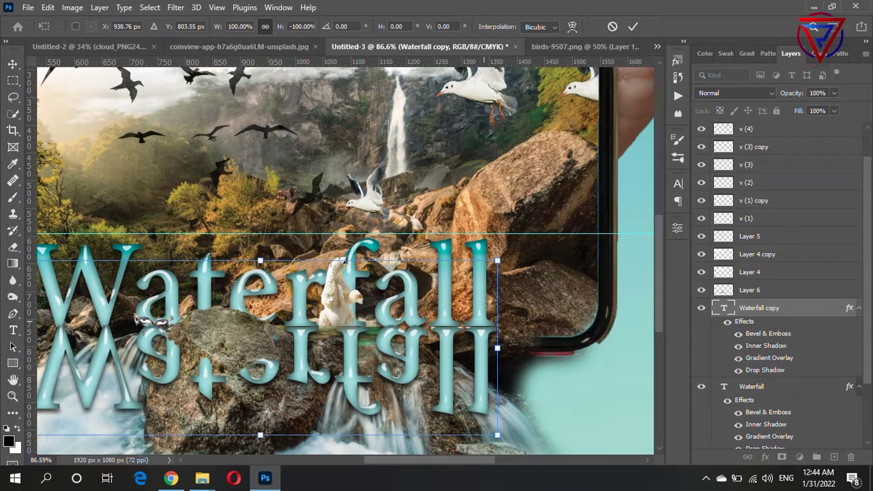
pyautogui.moveTo(469, 332); pyautogui.dragTo(469, 334)
pyautogui.press('Return')
pyautogui.press('w')
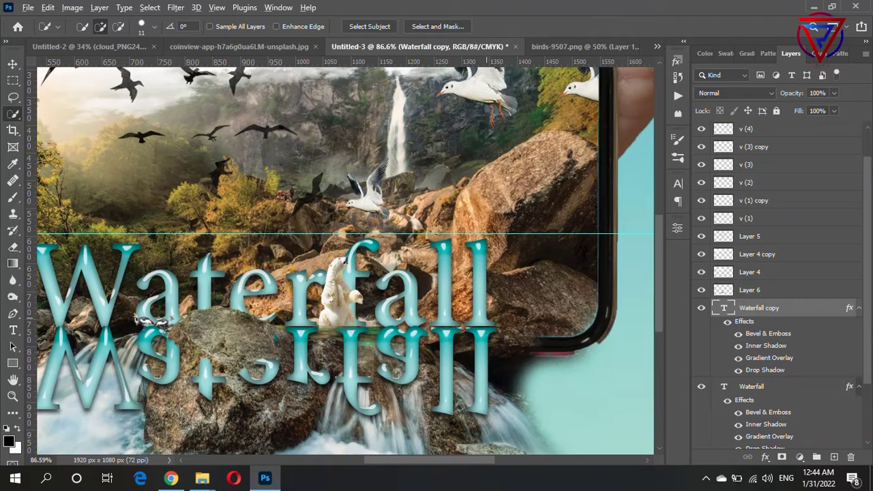
pyautogui.scroll(-3, 341, 259)
pyautogui.scroll(1, 341, 259)
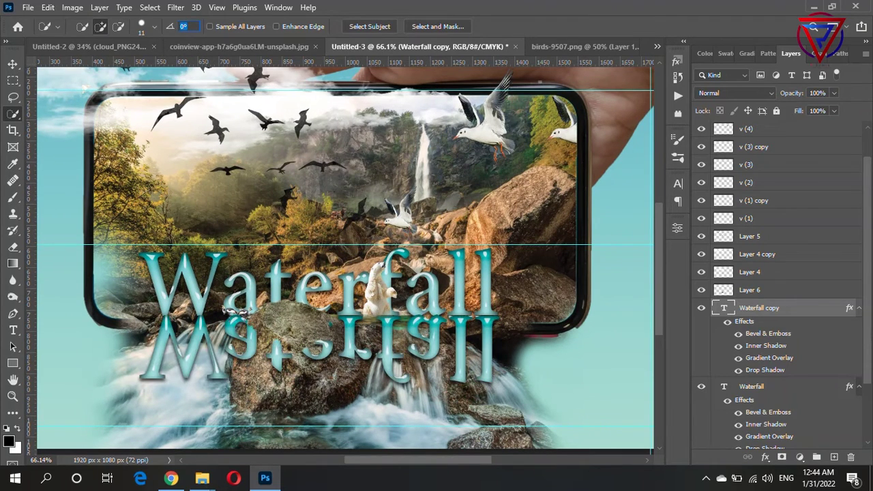
pyautogui.rightClick(818, 307)
# - Rasterize Waterfall copy and partly erase it with a soft Eraser at 26% flow, 33% opacity
pyautogui.click(688, 203)
pyautogui.press('e')
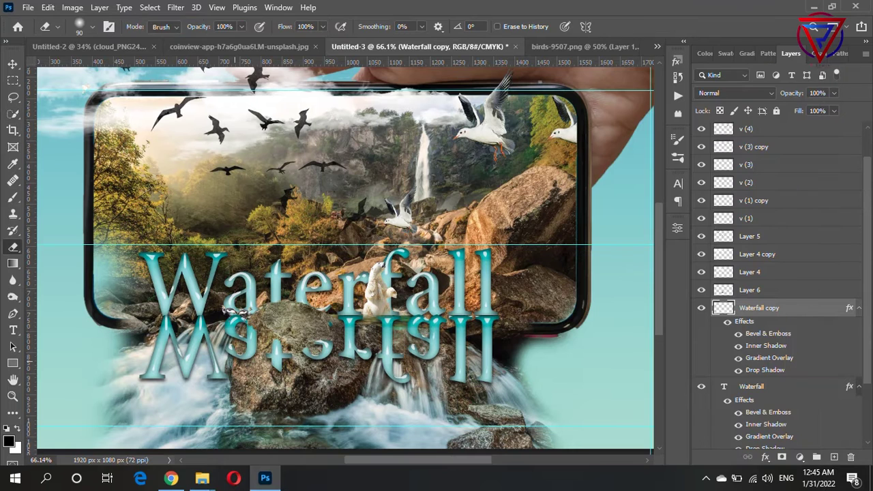
pyautogui.rightClick(152, 368)
pyautogui.moveTo(322, 26); pyautogui.dragTo(279, 41)
pyautogui.click(241, 27)
pyautogui.click(187, 367)
pyautogui.moveTo(247, 344)
pyautogui.mouseDown()
pyautogui.moveTo(281, 355)
pyautogui.moveTo(356, 344)
pyautogui.moveTo(485, 365)
pyautogui.mouseUp()
# - Lower the Waterfall copy layer opacity to 33%, then further down to 26%
pyautogui.click(833, 93)
pyautogui.moveTo(834, 108); pyautogui.dragTo(794, 108)
pyautogui.press('Return')
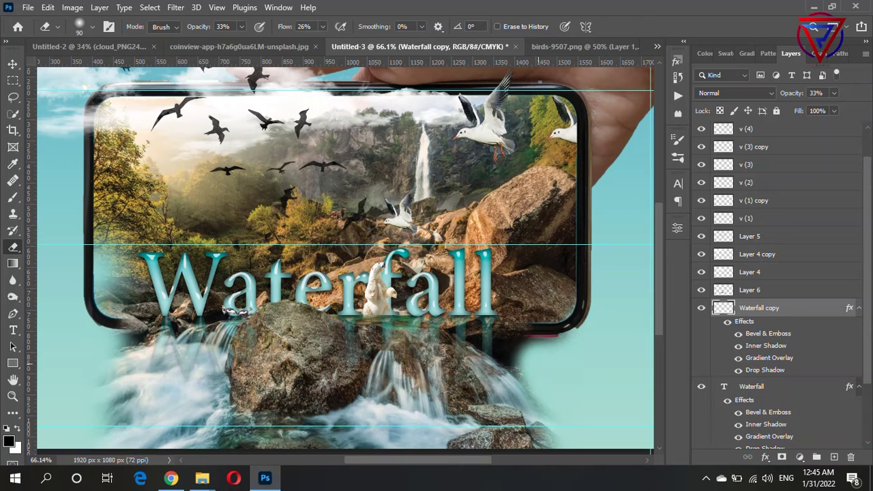
pyautogui.click(833, 92)
pyautogui.moveTo(824, 108); pyautogui.dragTo(813, 108)
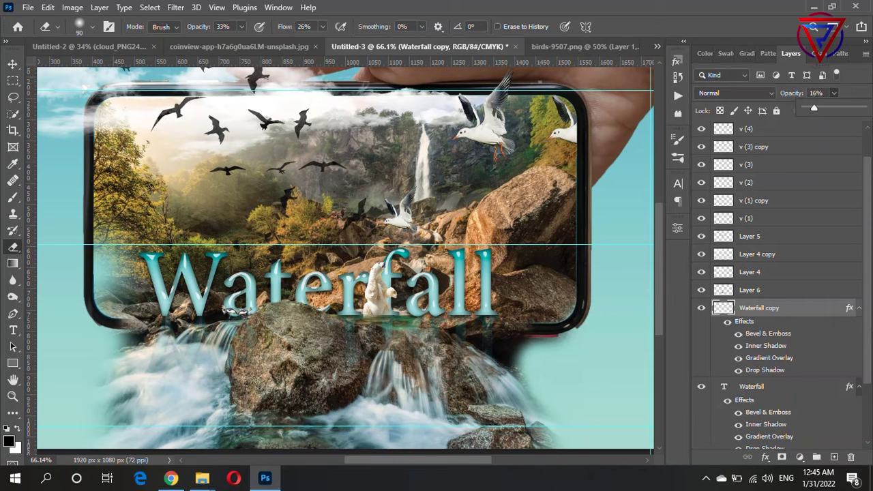
pyautogui.press('Return')
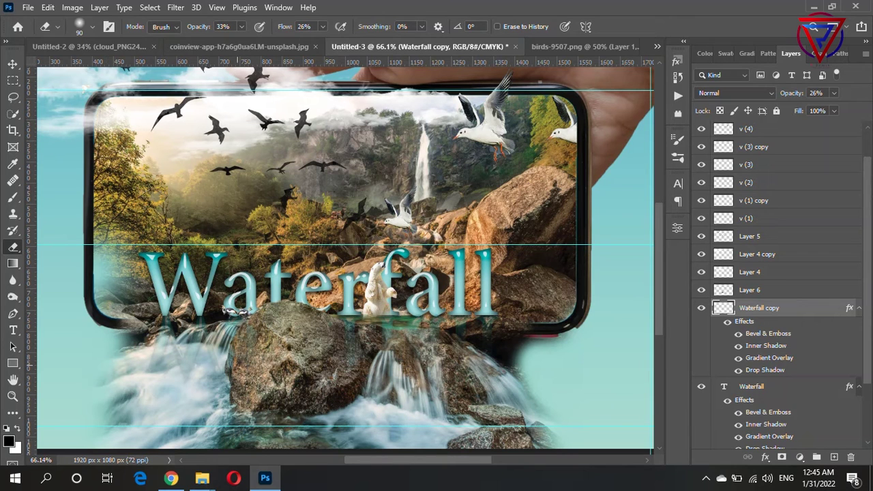
# - Return the Eraser flow setting to 100%
pyautogui.click(322, 26)
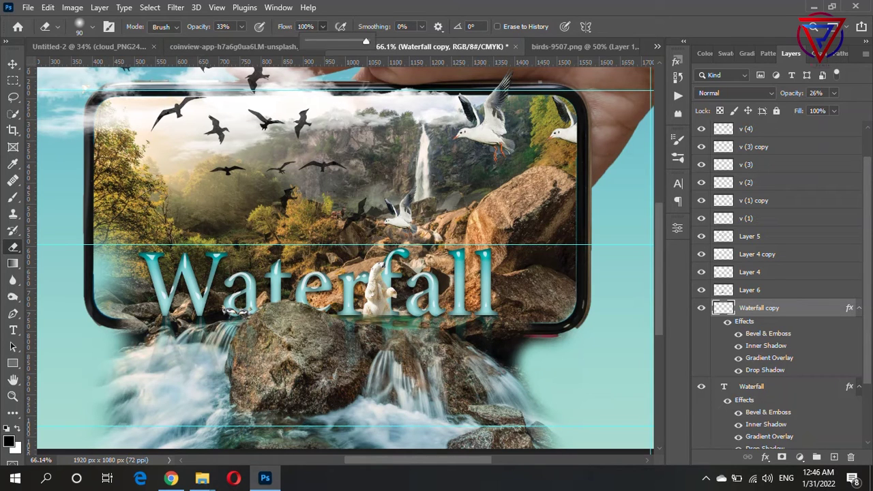
pyautogui.press('Return')
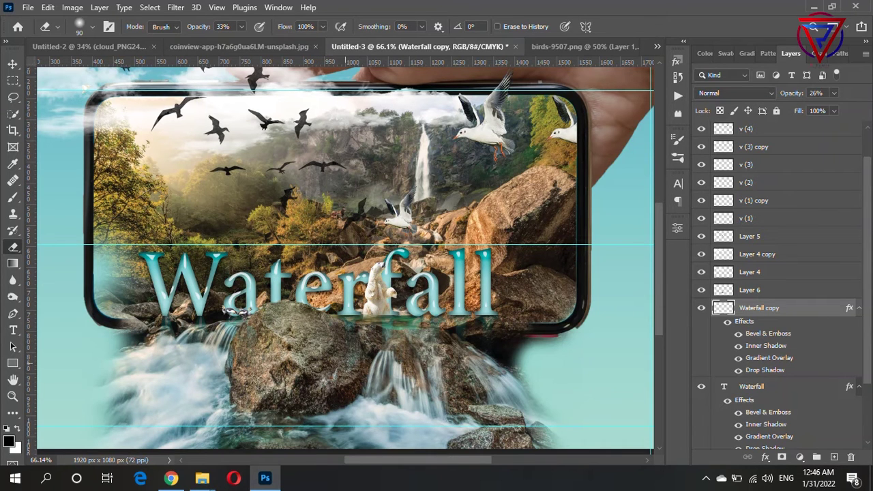
pyautogui.scroll(-3, 341, 328)
pyautogui.scroll(1, 341, 328)
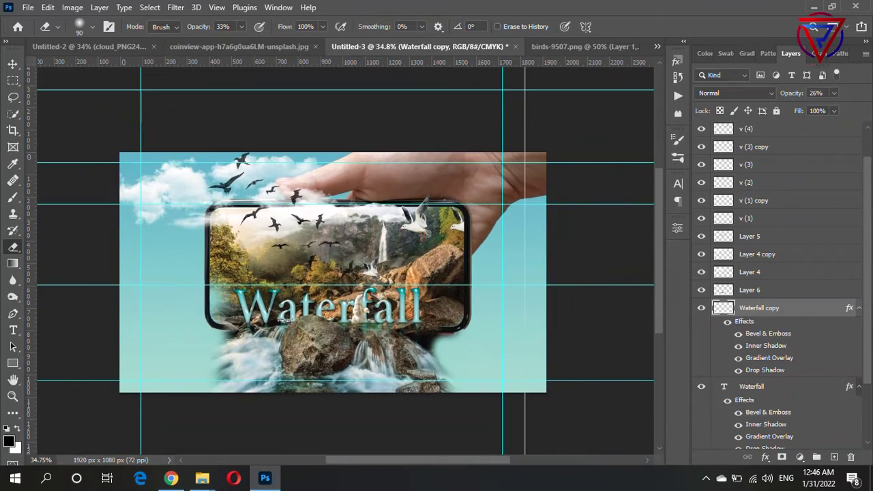